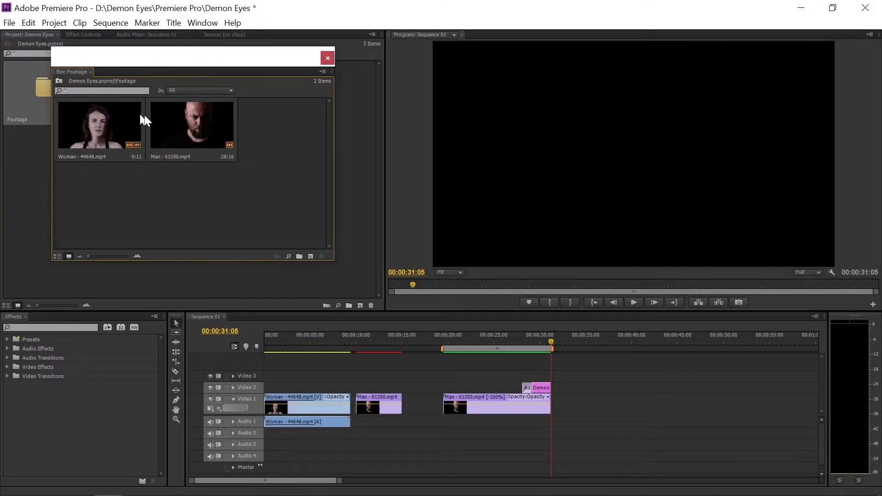
Add another Man - 61300.mp4 clip to the end of Video 1 and zoom the timeline out
drag(178, 117, 577, 400)
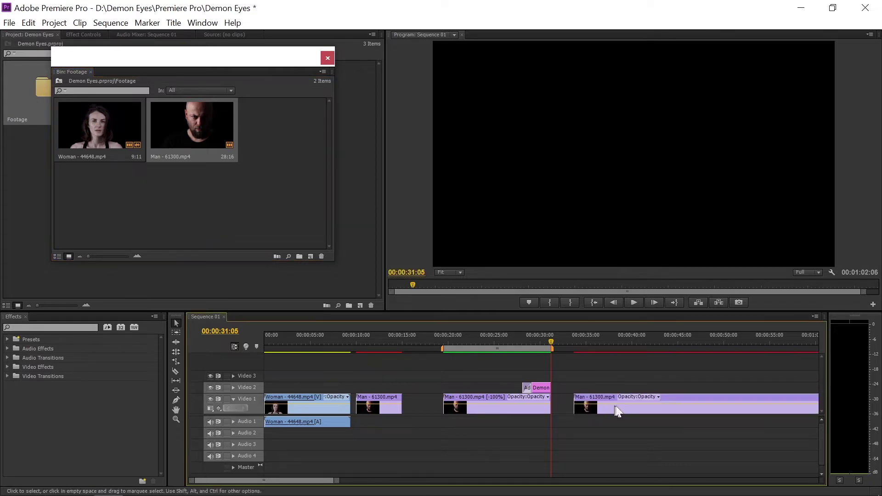
key(minus)
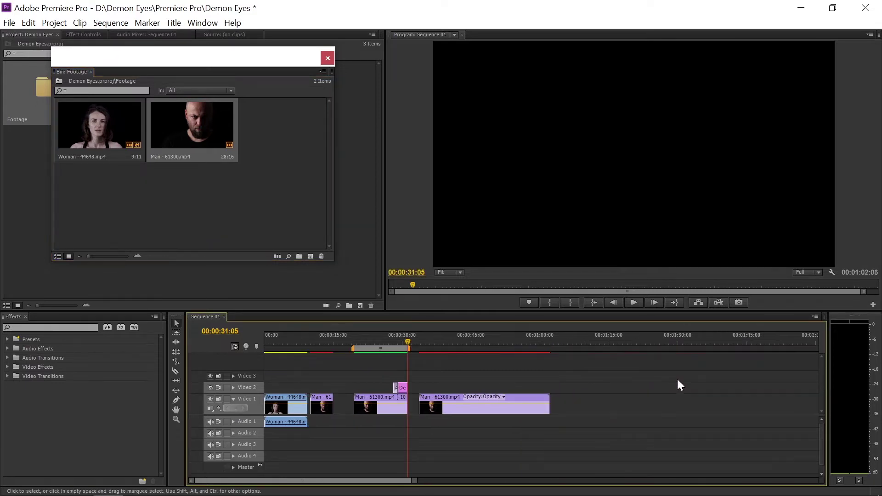
Split the last Man clip at 00:00:50:18 with Ctrl+K and select the piece before the cut
mouse_move(486, 340)
mouse_down()
mouse_move(506, 341)
mouse_move(501, 354)
mouse_up()
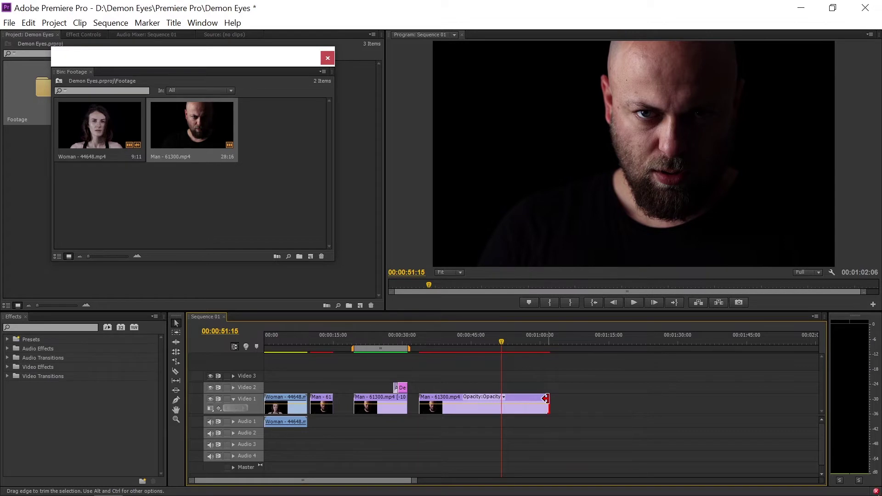
drag(546, 398, 500, 399)
click(471, 349)
mouse_move(472, 349)
mouse_down()
mouse_move(420, 360)
mouse_move(479, 359)
mouse_up()
key(ctrl+z)
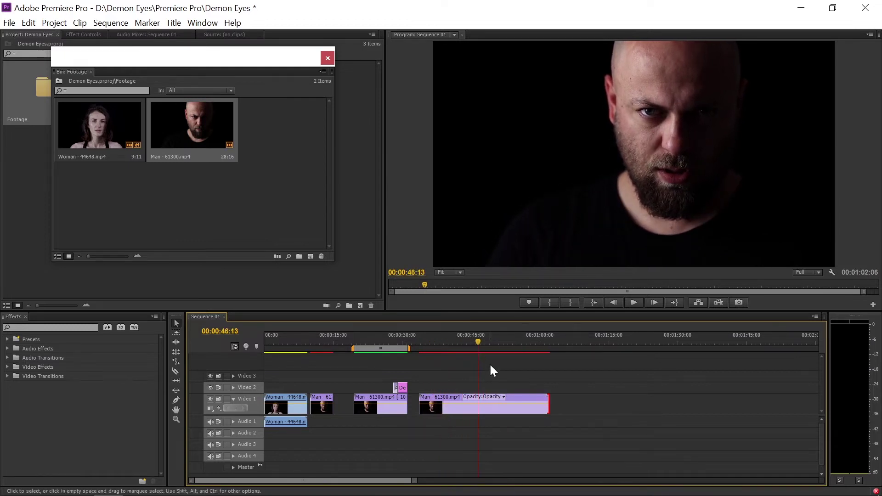
drag(477, 342, 500, 348)
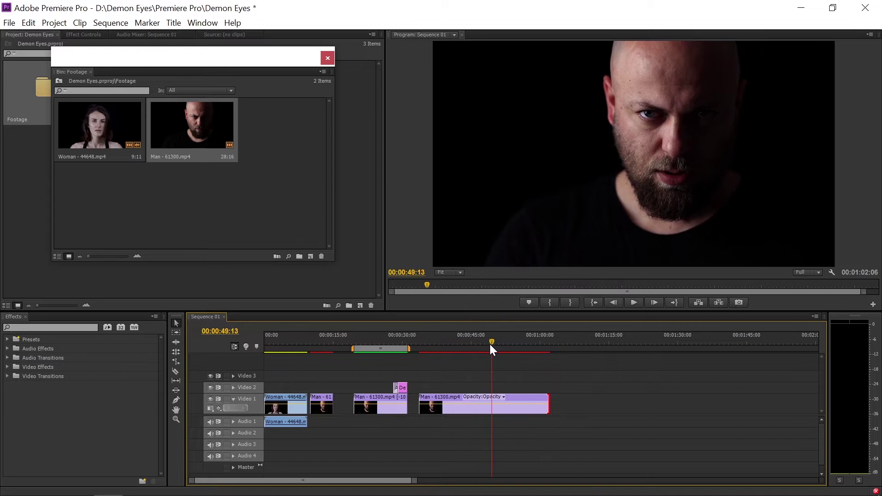
drag(500, 348, 496, 365)
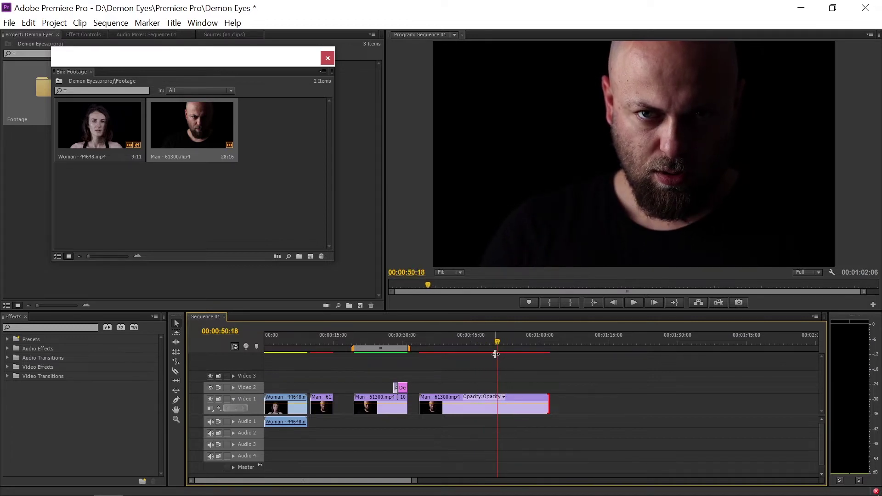
key(ctrl+k)
click(489, 406)
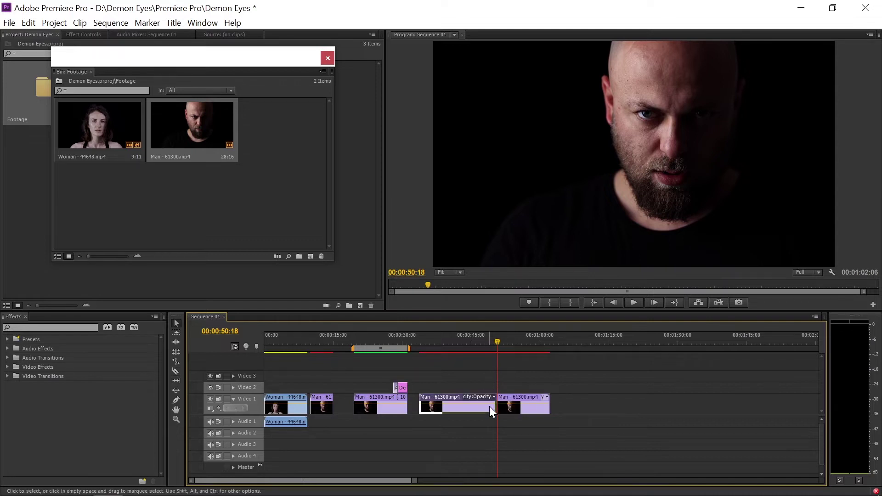
Remove all effects from the final Man clip piece
right_click(509, 406)
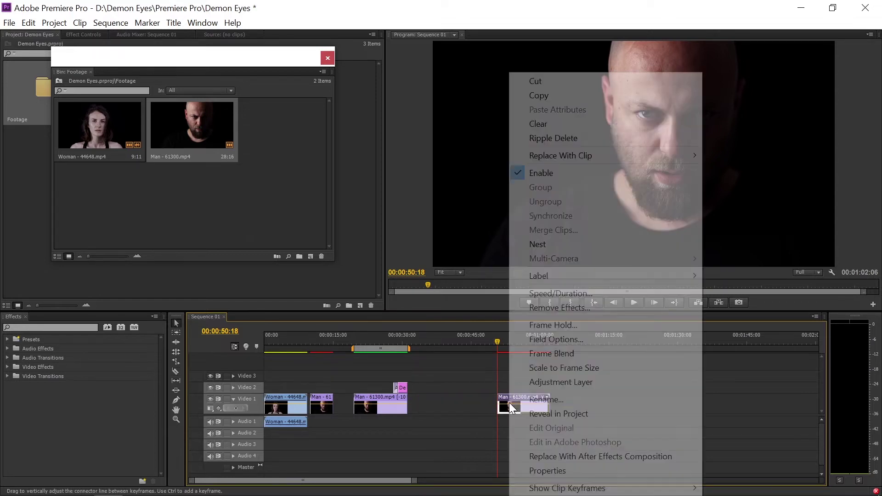
click(557, 308)
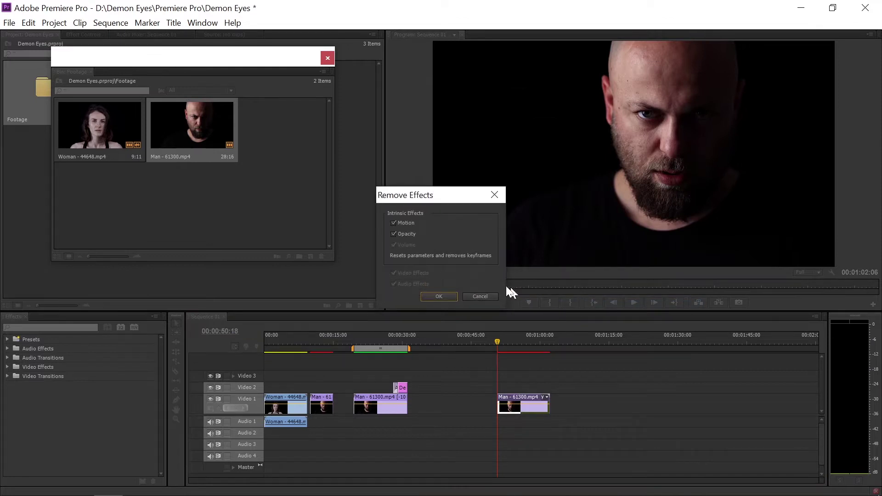
click(473, 297)
Set the final clip to Reverse Speed (-100%) and preview the sequence
right_click(519, 401)
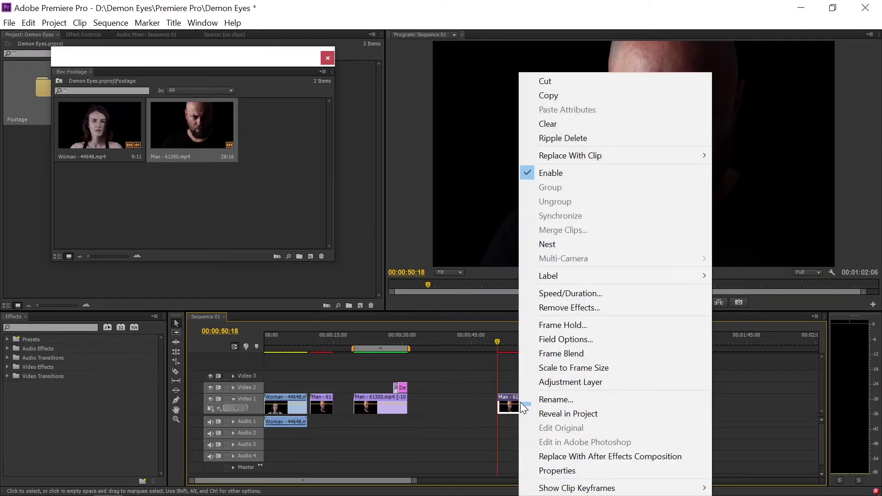
click(575, 294)
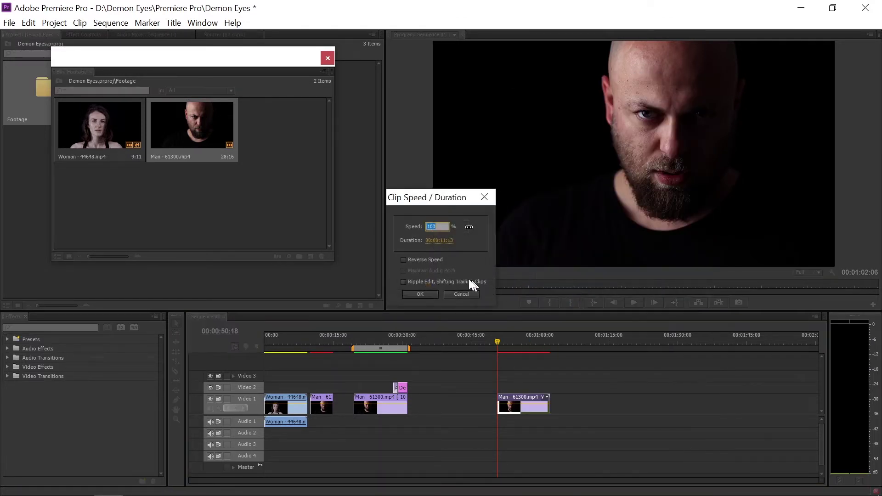
click(424, 296)
key(space)
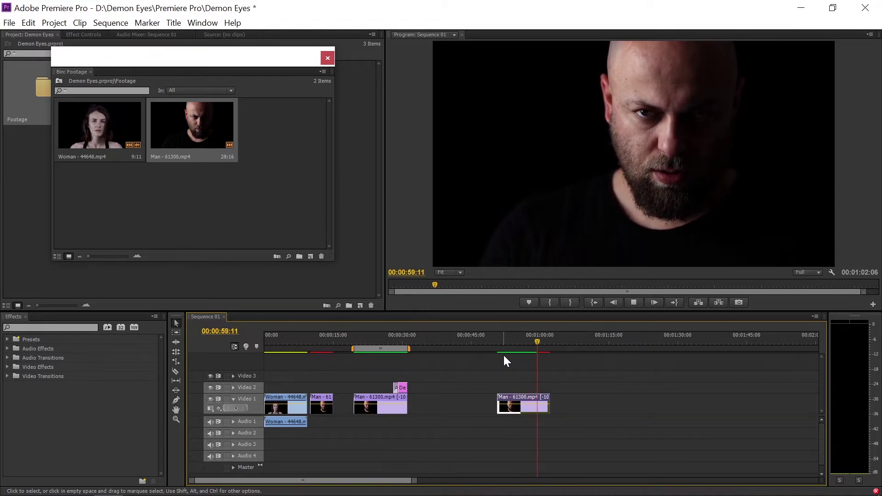
Stop playback and set the preview playback resolution to 1/4
key(space)
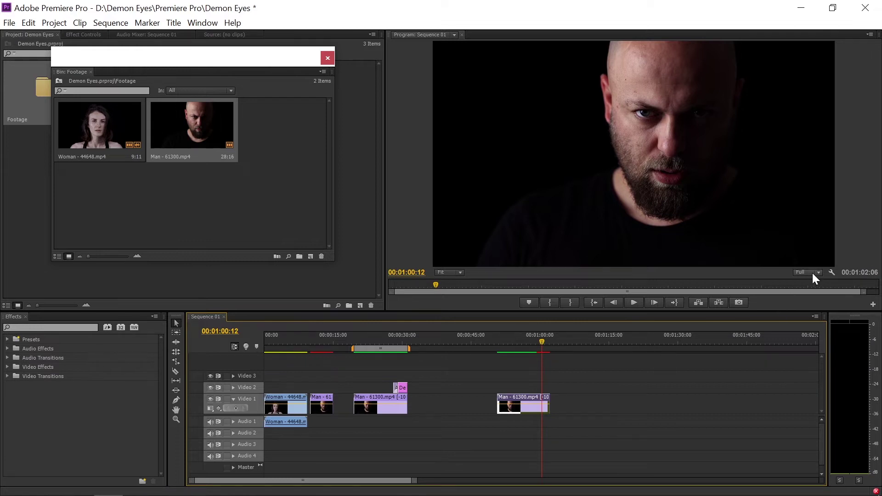
click(811, 273)
click(816, 313)
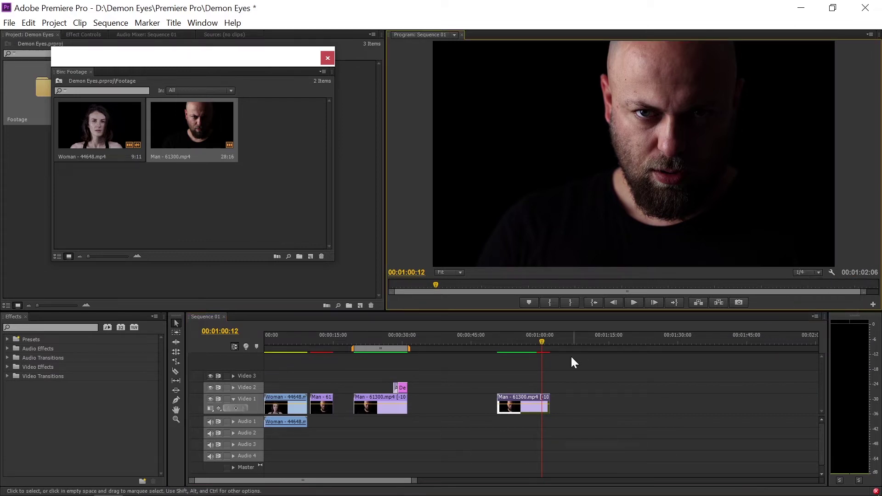
click(533, 395)
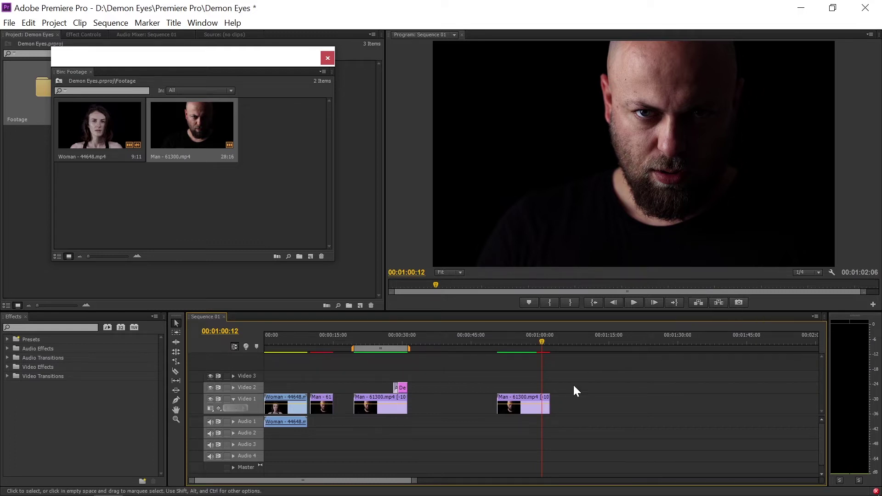
Export frame 00:01:00:12 as a JPEG still into D:\Demon Eyes\Still, then go to Photoshop
click(738, 302)
click(505, 272)
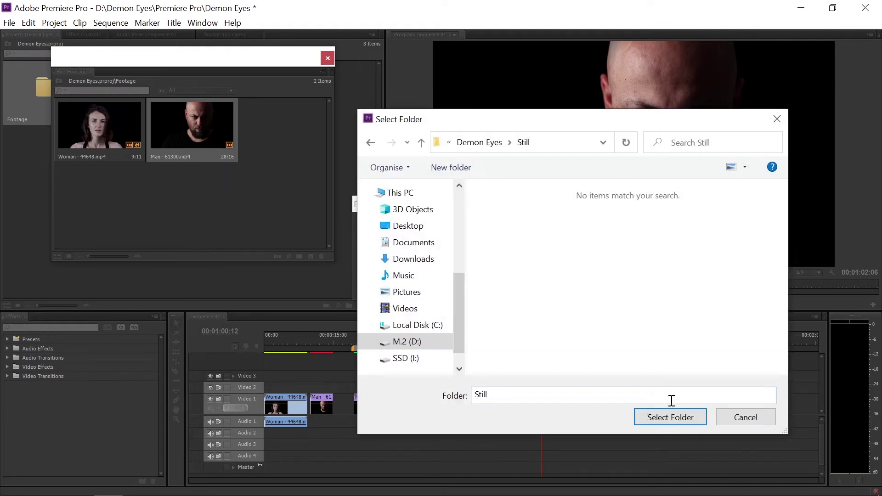
click(669, 417)
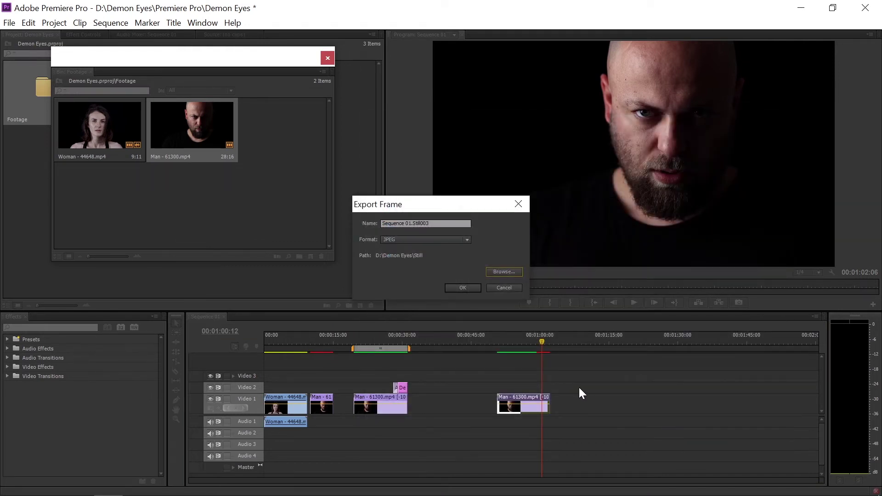
click(459, 288)
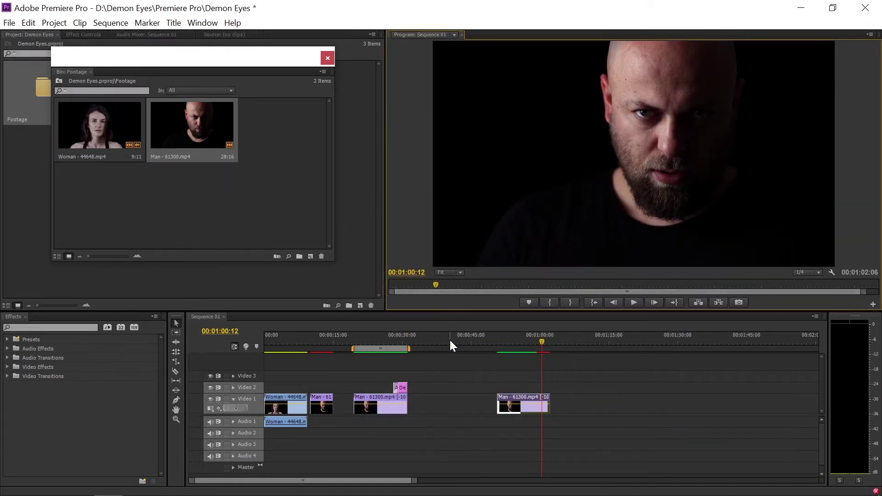
mouse_move(403, 494)
click(138, 481)
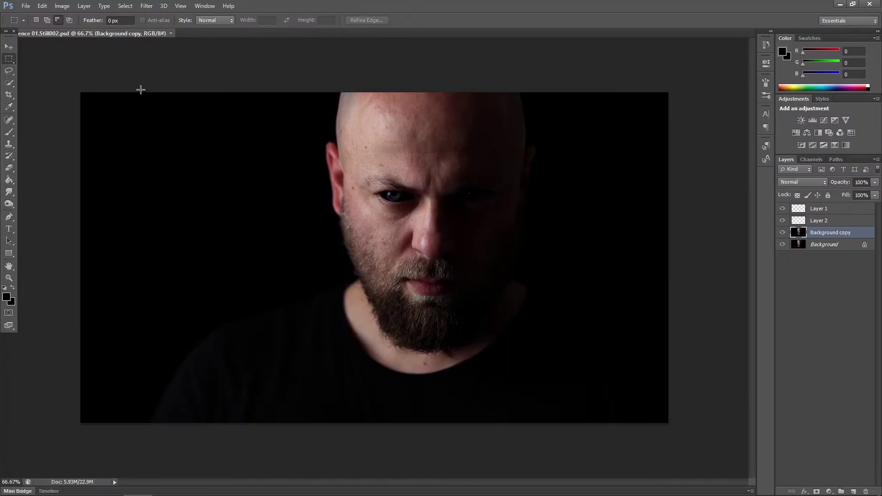
Open the exported still Sequence 01.Still003.jpg in Photoshop
click(26, 5)
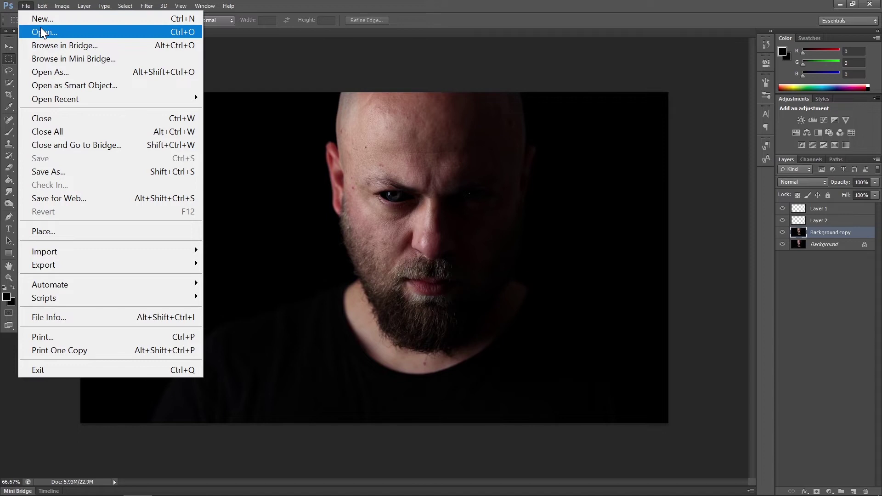
click(43, 32)
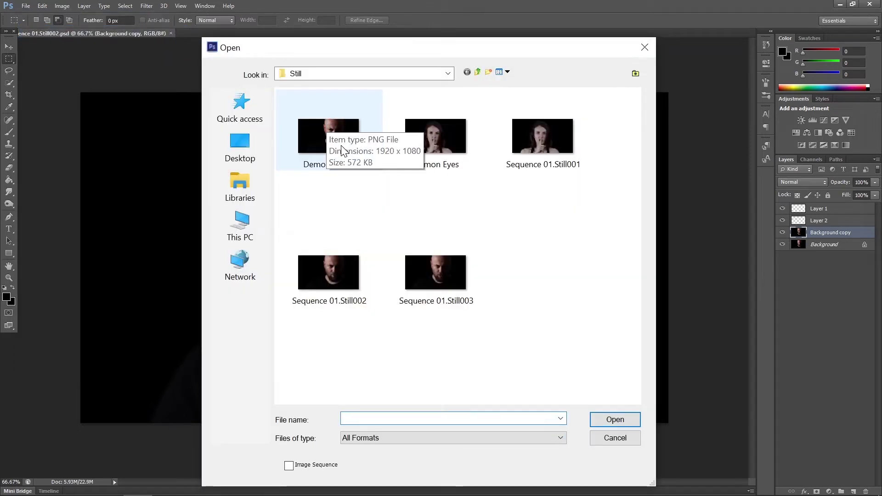
click(425, 258)
click(625, 419)
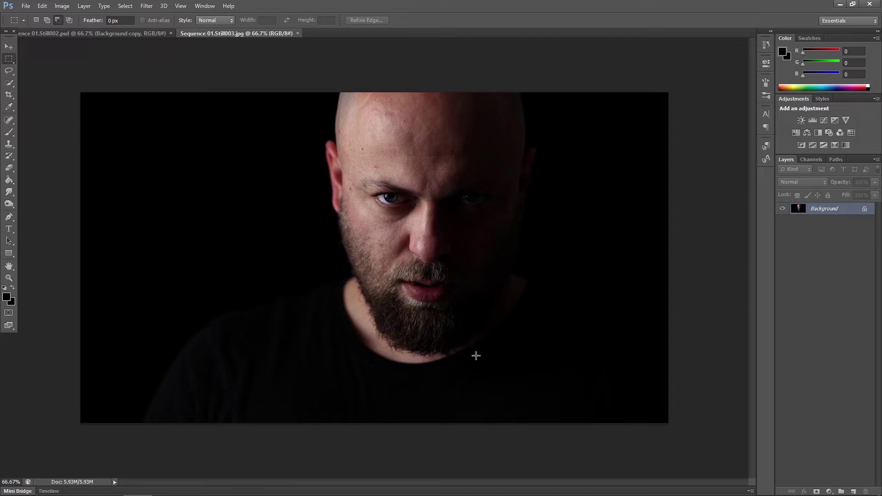
Duplicate the Background layer as Background copy and zoom in on the eyes
key(w)
drag(823, 209, 852, 492)
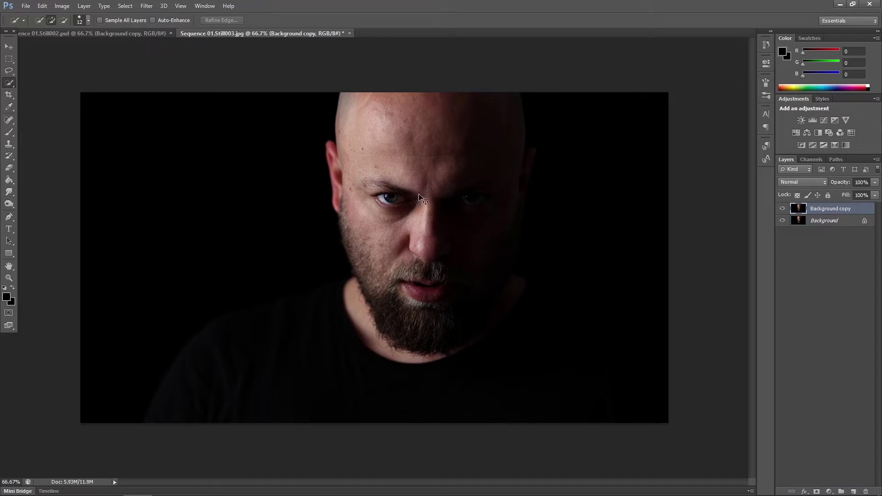
scroll(419, 195, up, 1)
scroll(419, 195, up, 1)
key(h)
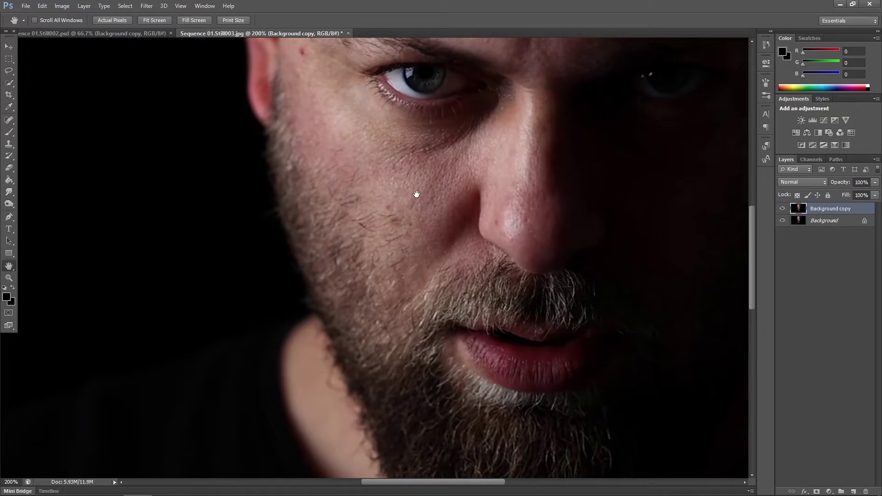
scroll(377, 243, up, 5)
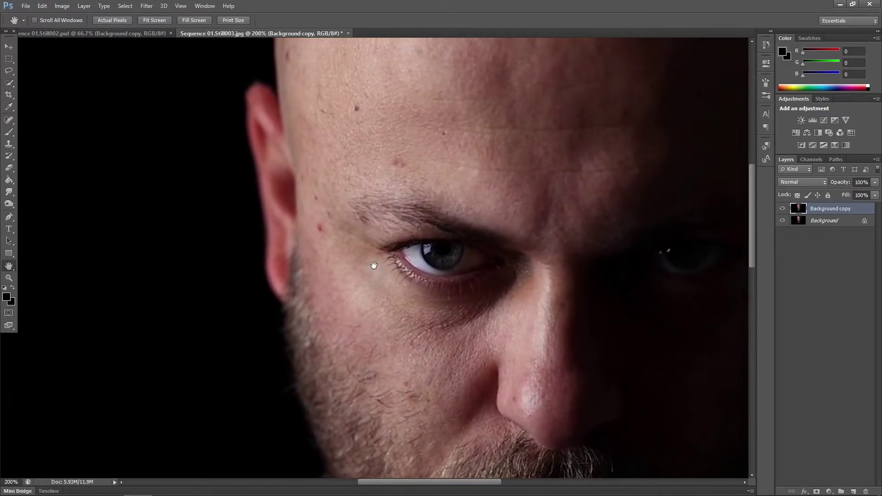
Select the left eye's iris with the Quick Selection Tool at 9 px
key(v)
click(9, 83)
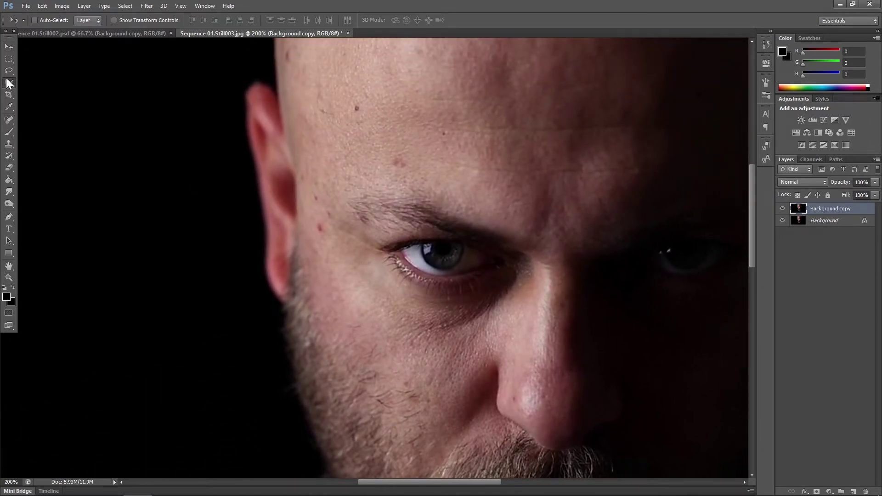
click(50, 84)
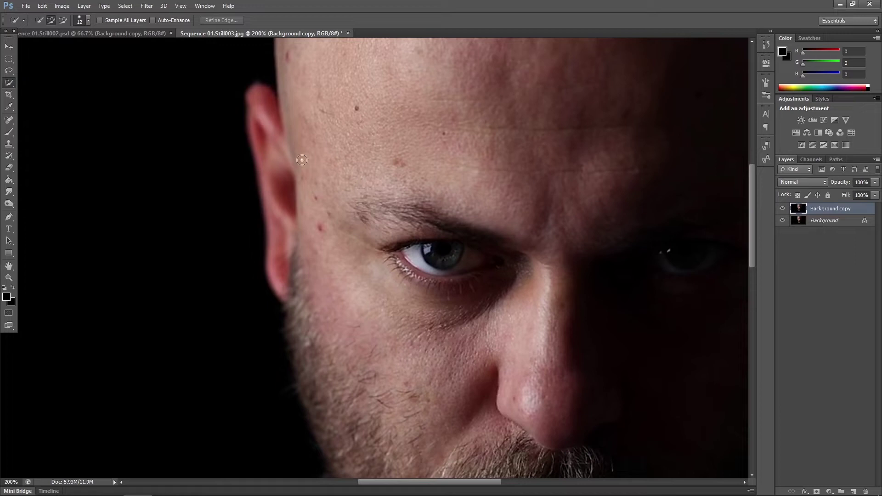
click(89, 21)
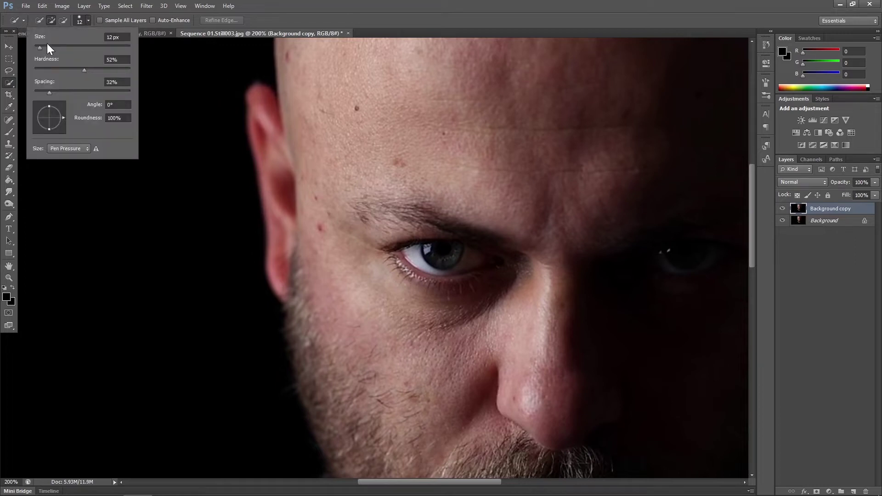
drag(41, 39, 36, 39)
drag(433, 253, 454, 247)
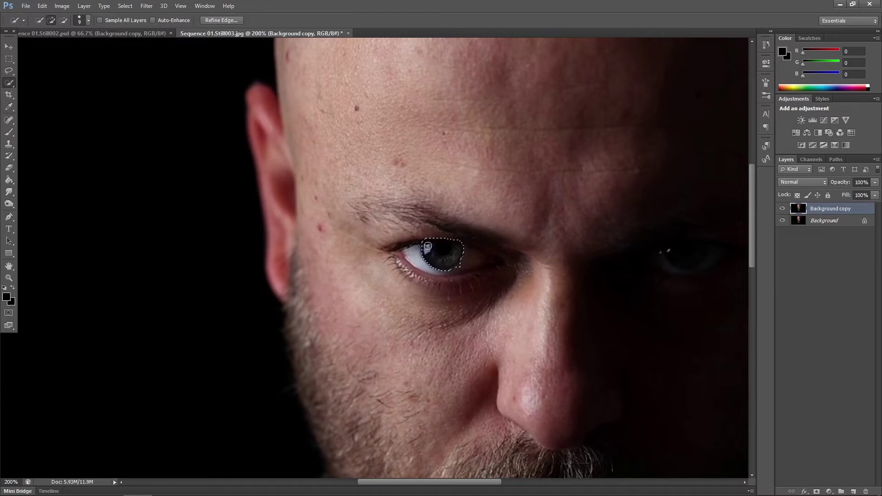
Refine the left eye selection, then add the right-hand eye to the selection
click(63, 20)
key(h)
drag(627, 272, 427, 277)
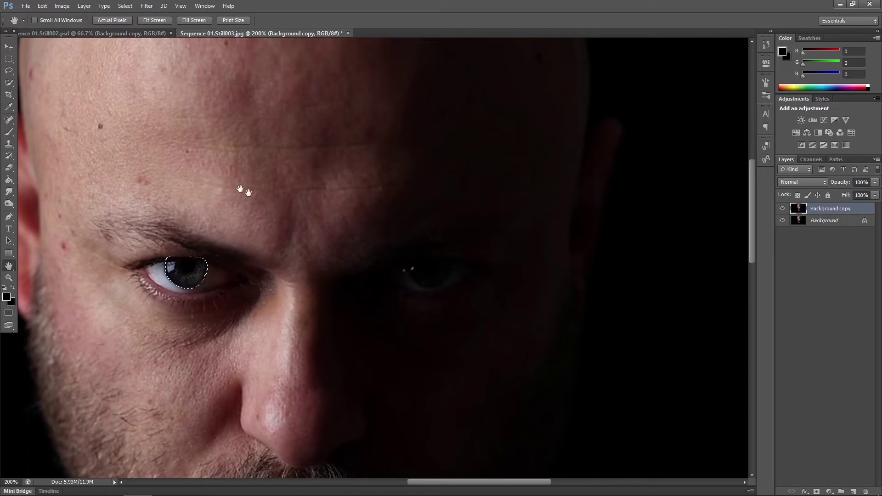
click(8, 83)
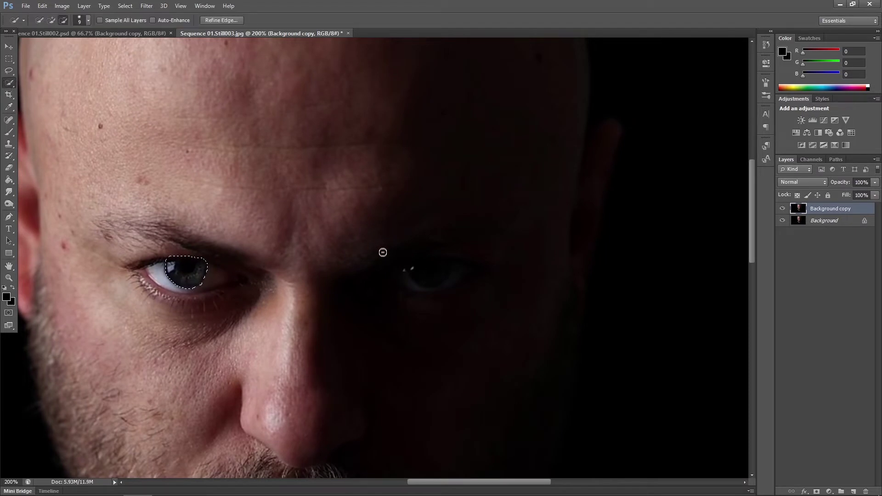
click(51, 21)
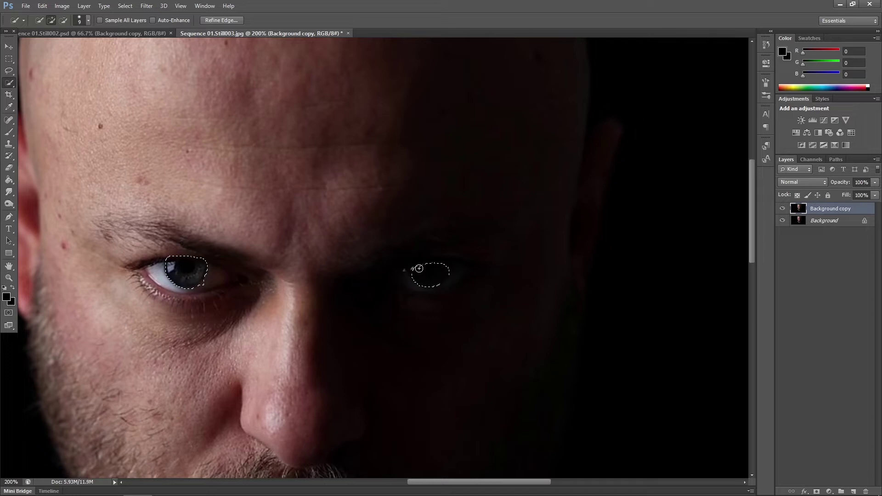
drag(413, 267, 416, 271)
Set Refine Edge to Radius 1 px, Smooth 10, Feather 2 px and Contrast 15%
click(222, 20)
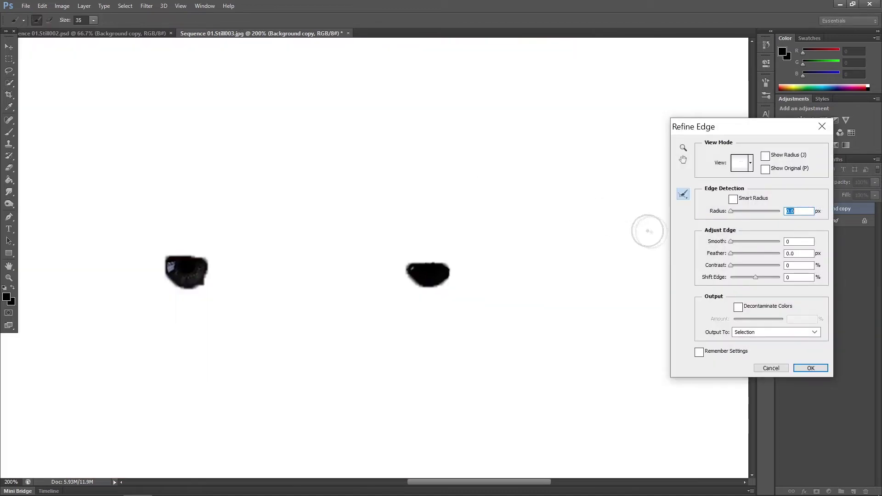
text(1)
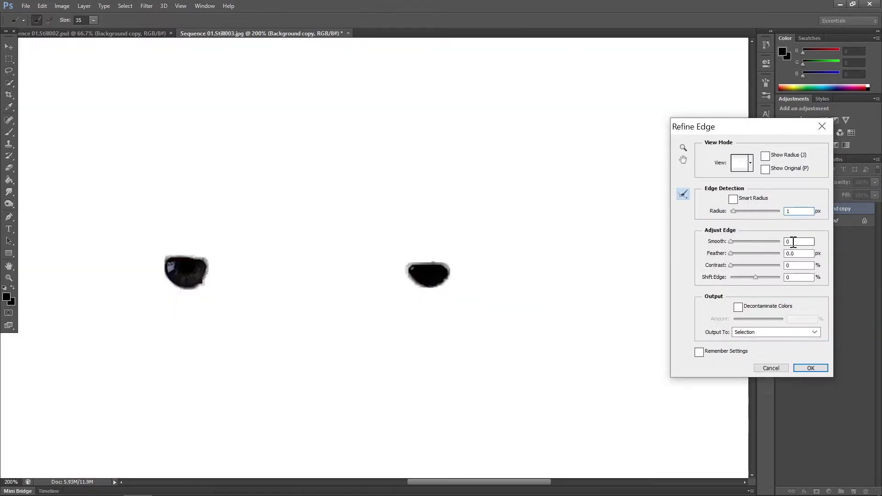
text(0)
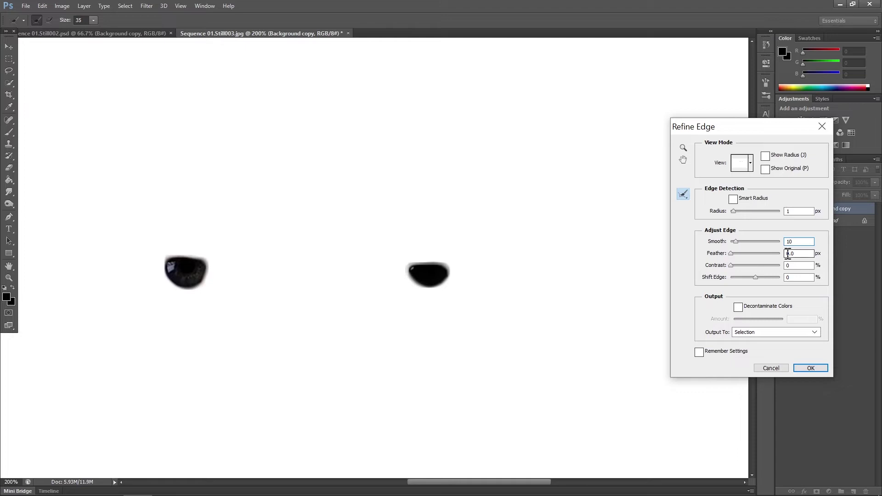
key(Tab)
text(2)
click(788, 265)
text(15)
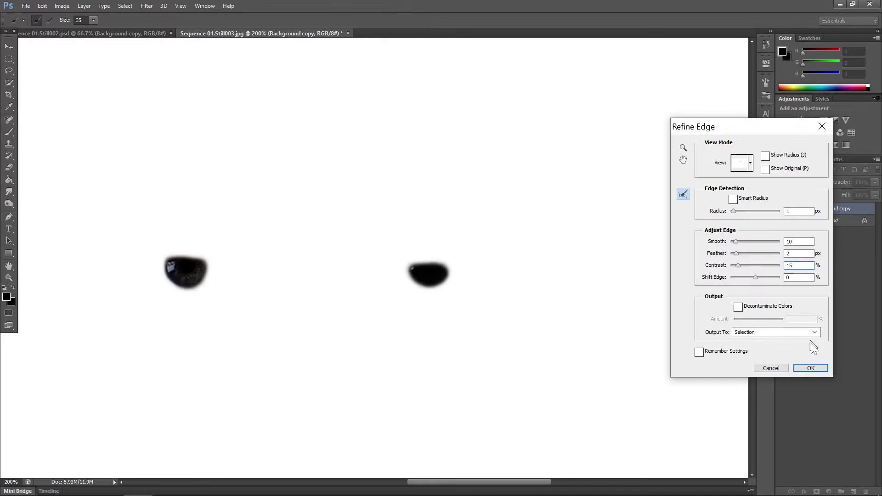
Apply Refine Edge, Layer Via Cut the eyes onto Layer 1, hide it, and select Background copy
click(811, 368)
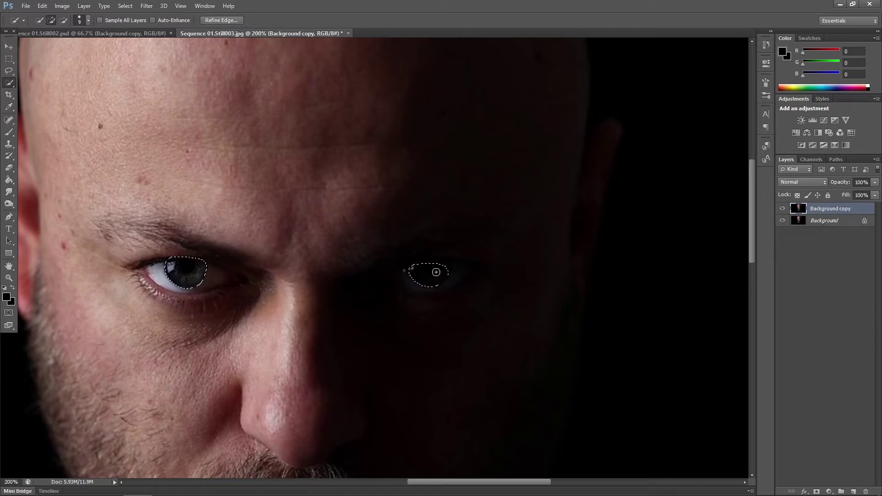
right_click(436, 272)
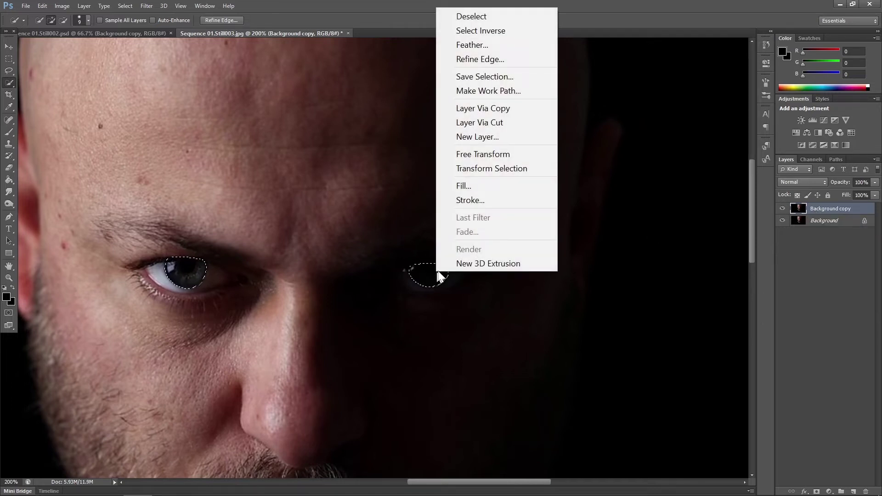
click(497, 123)
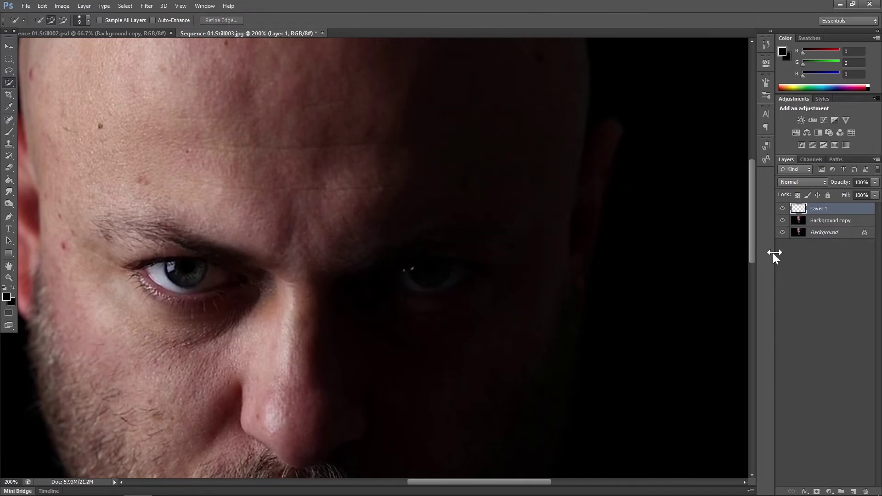
click(783, 210)
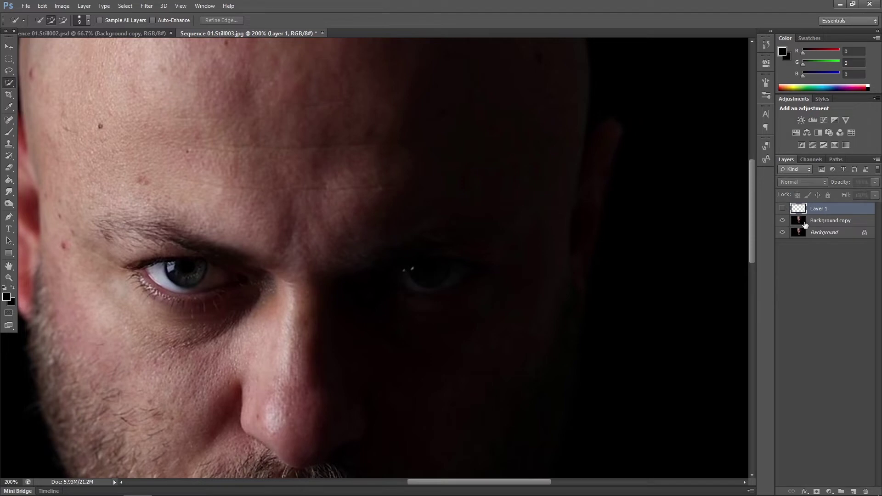
click(805, 224)
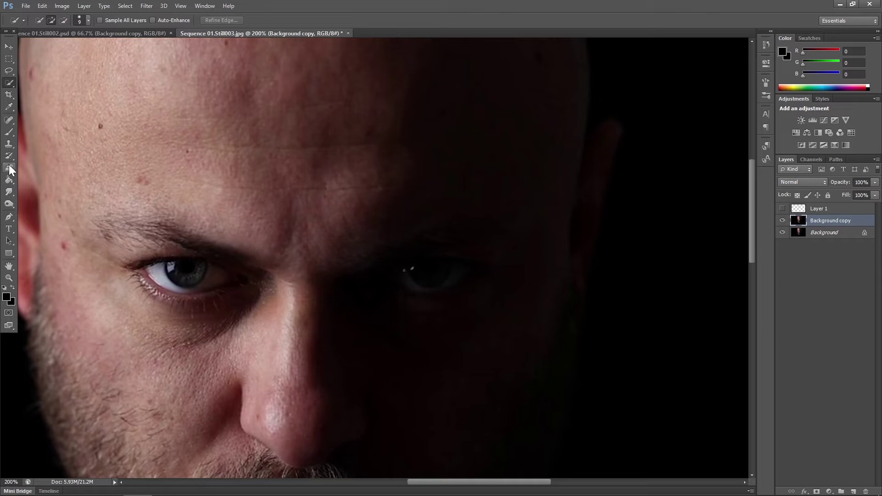
Paint both eyes on Background copy black with a 62% opacity brush, covering the catchlights
click(10, 134)
right_click(11, 139)
click(44, 132)
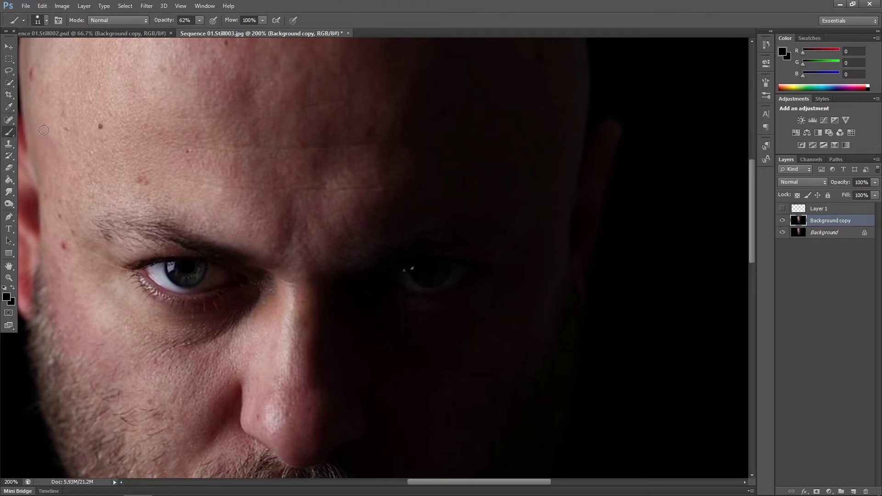
mouse_move(170, 275)
mouse_down()
mouse_move(209, 278)
mouse_move(153, 270)
mouse_up()
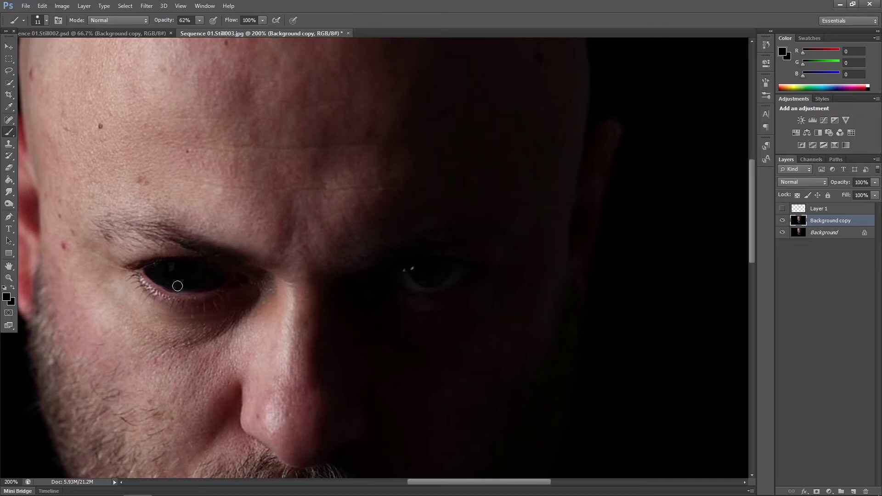
mouse_move(179, 285)
mouse_down()
mouse_move(222, 279)
mouse_move(192, 286)
mouse_up()
drag(188, 287, 173, 285)
drag(406, 272, 417, 268)
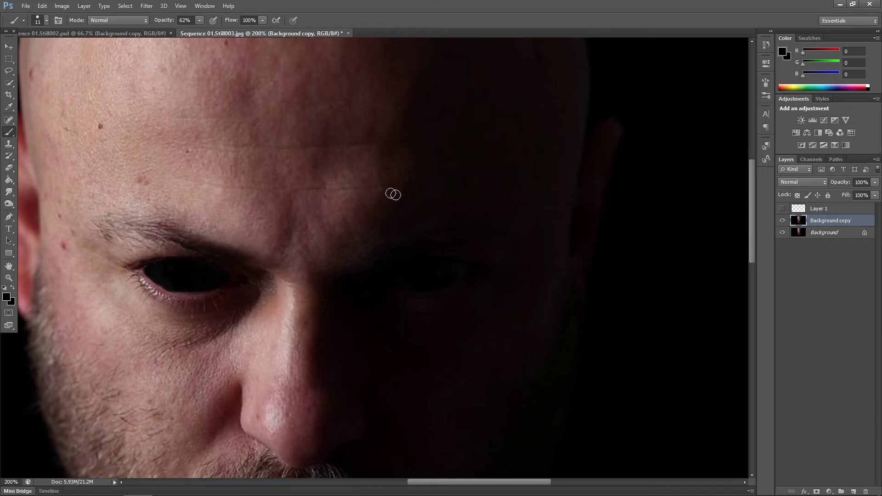
Make Layer 1 visible again and zoom out to the whole frame
click(9, 46)
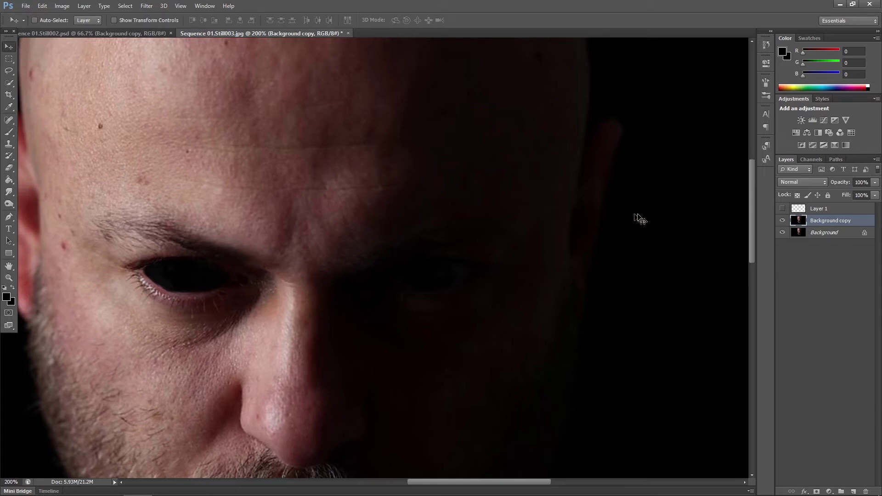
click(782, 209)
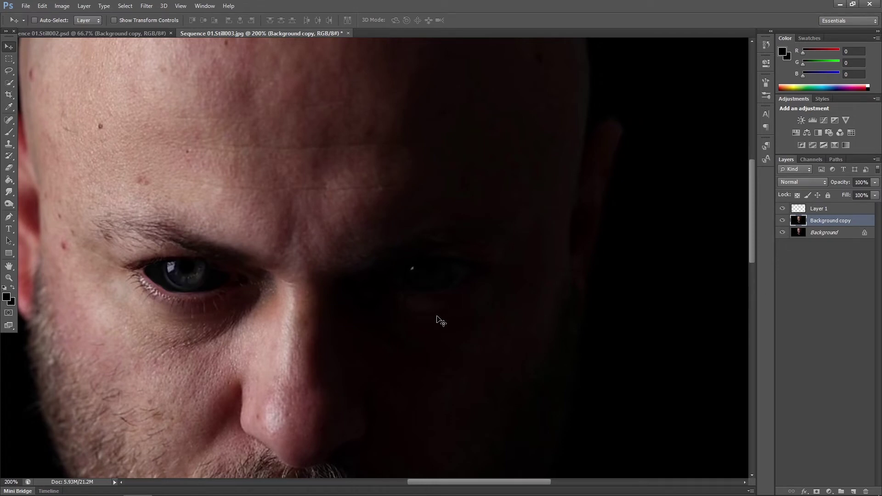
key(ctrl+minus)
key(ctrl+minus)
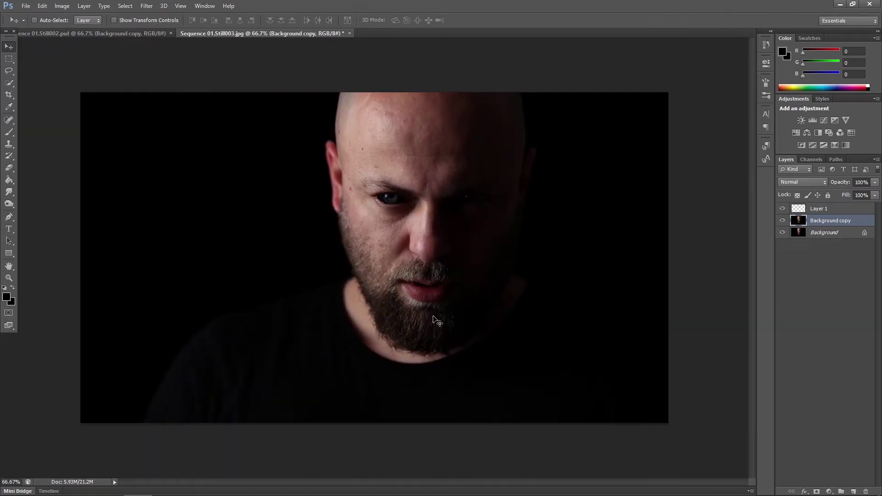
right_click(116, 91)
click(22, 8)
Save the still as a PNG copy named Demon Eyes 3 in the Still folder
click(23, 7)
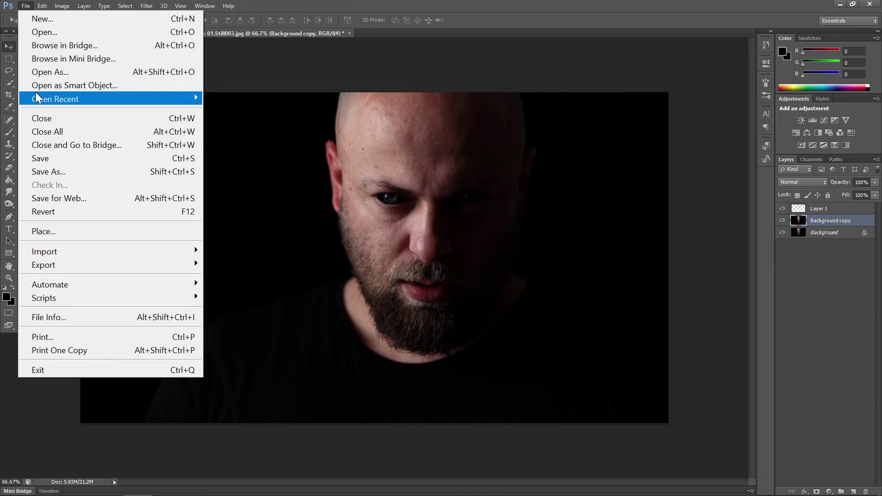
click(69, 176)
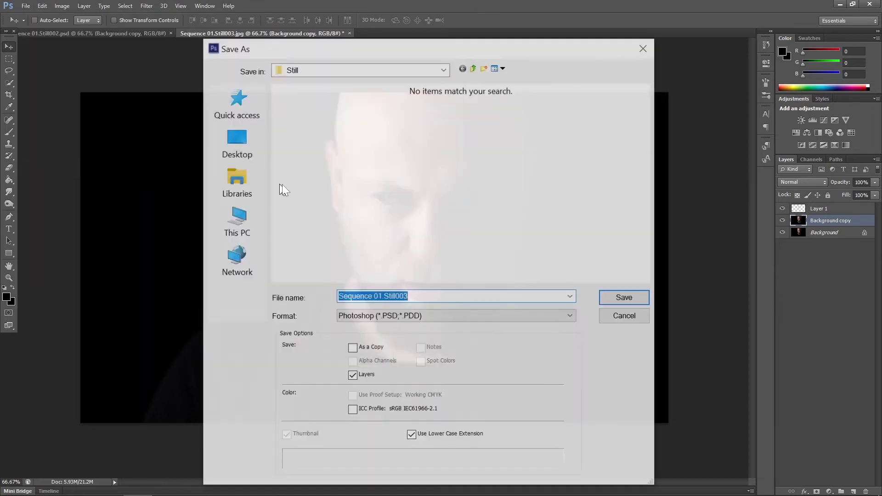
click(371, 318)
click(385, 270)
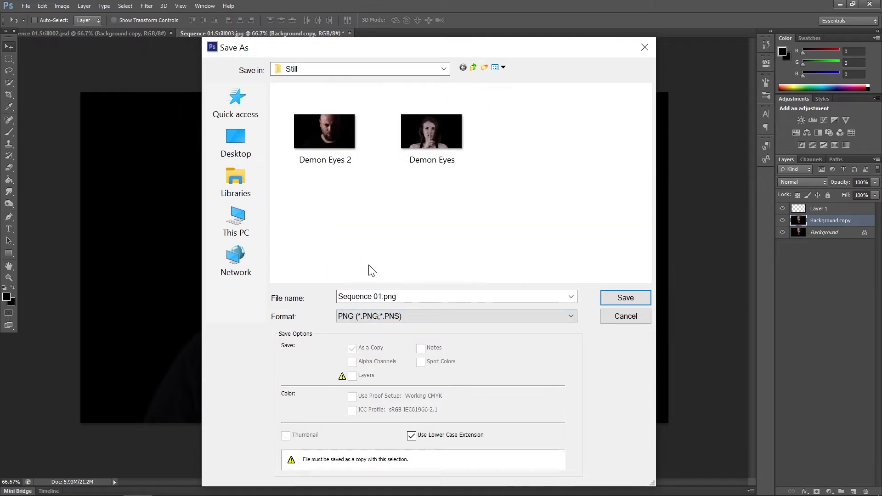
click(337, 151)
click(389, 296)
key(BackSpace)
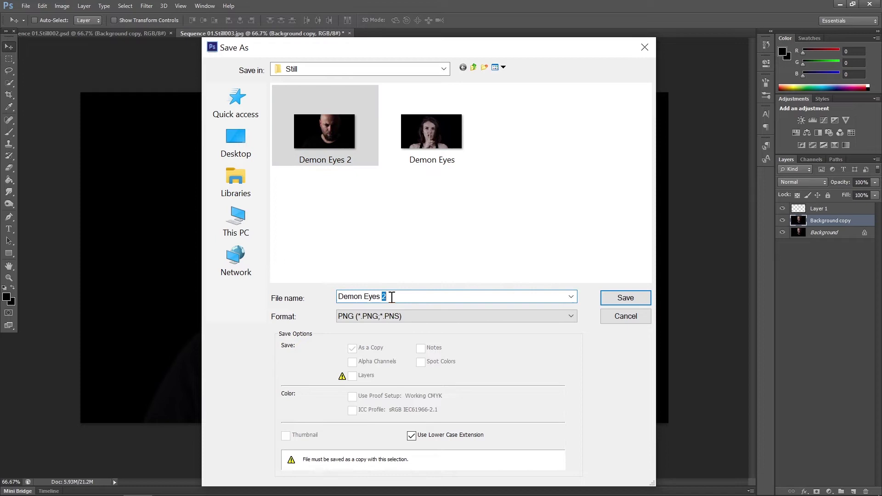
text(3)
click(625, 299)
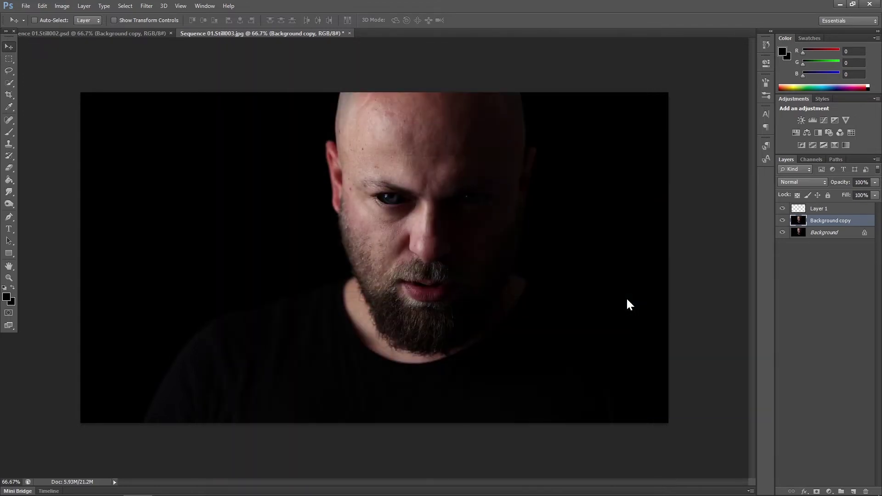
click(476, 154)
Import Demon Eyes 3.png into the Still bin and place it on Video 2 at the playhead
key(alt+Tab)
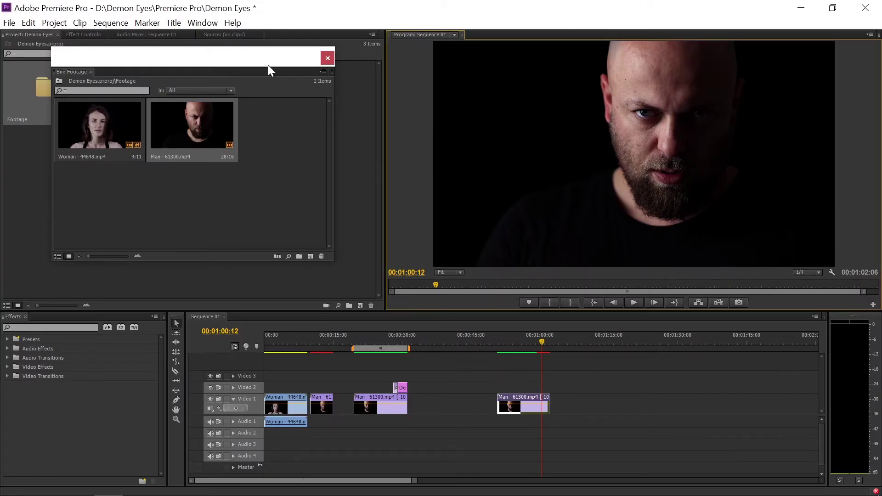
click(328, 57)
double_click(238, 86)
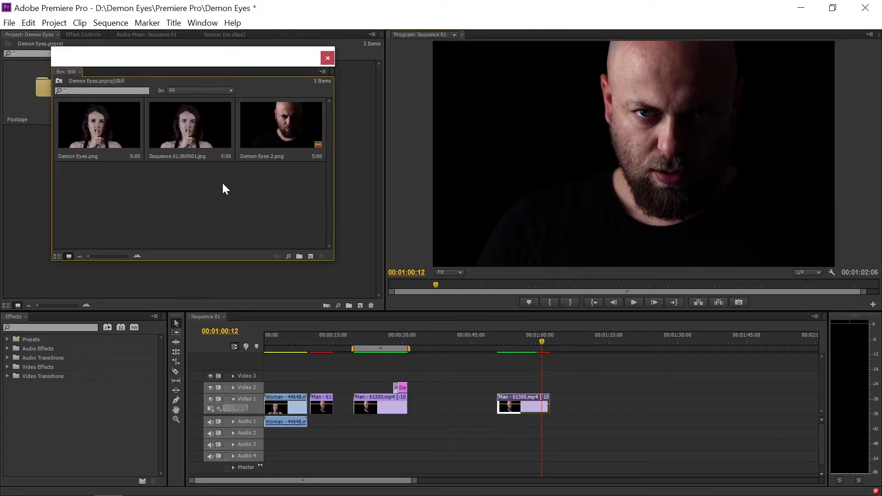
double_click(222, 193)
double_click(172, 186)
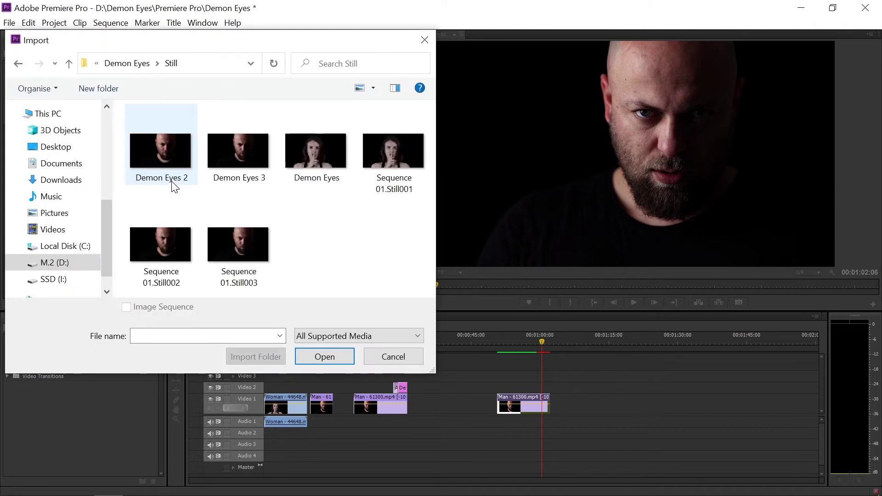
click(229, 179)
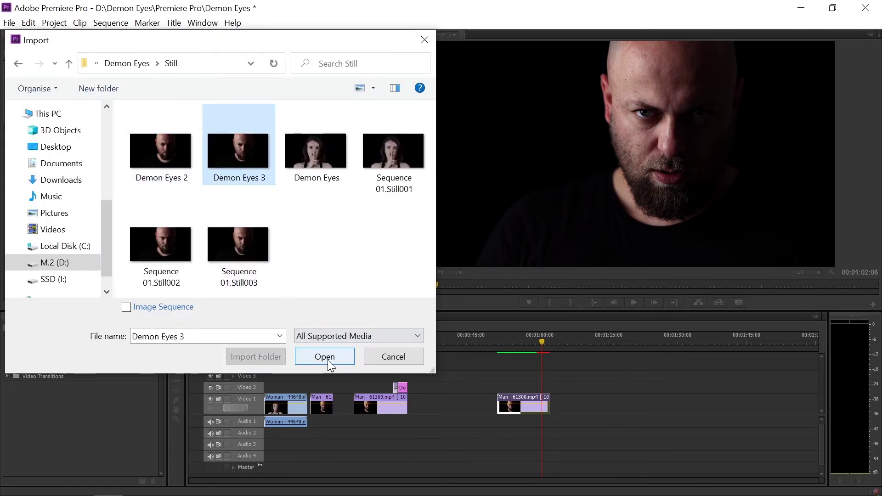
click(328, 358)
drag(128, 186, 528, 386)
Zoom the timeline and snap Demon Eyes 3.png to start at 00:01:00:03, ending with the Man clip
key(=)
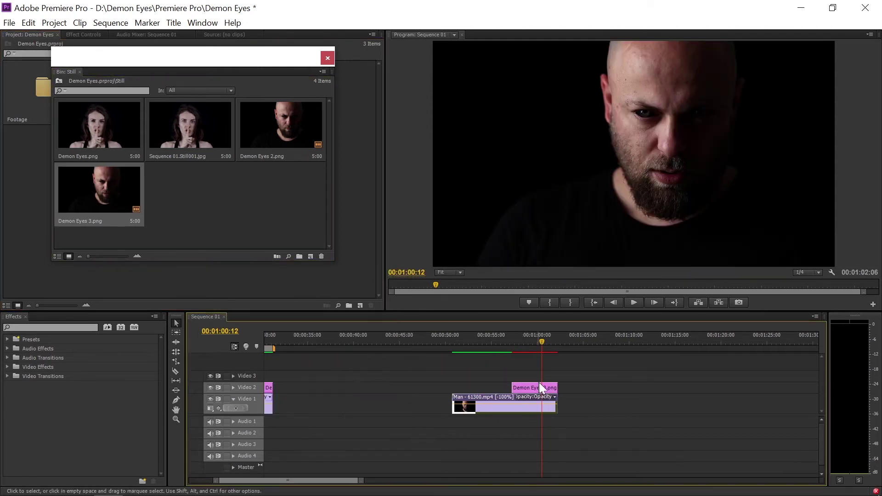
key(=)
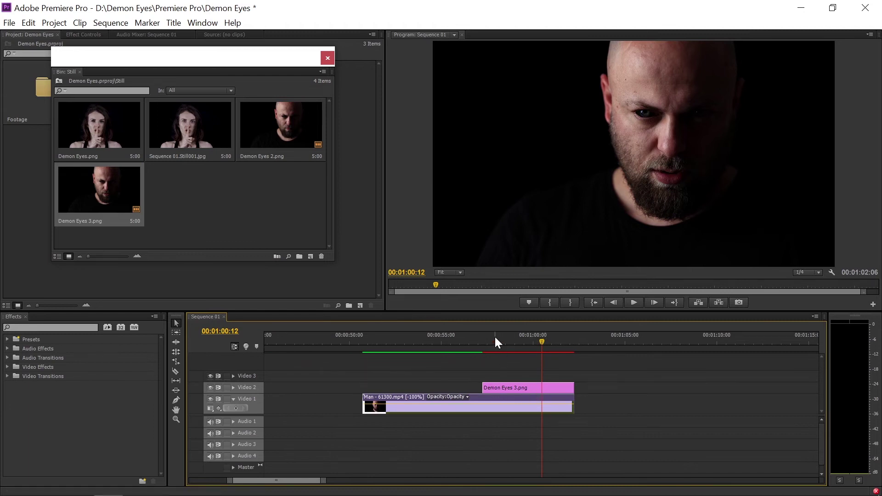
drag(490, 342, 475, 344)
click(524, 388)
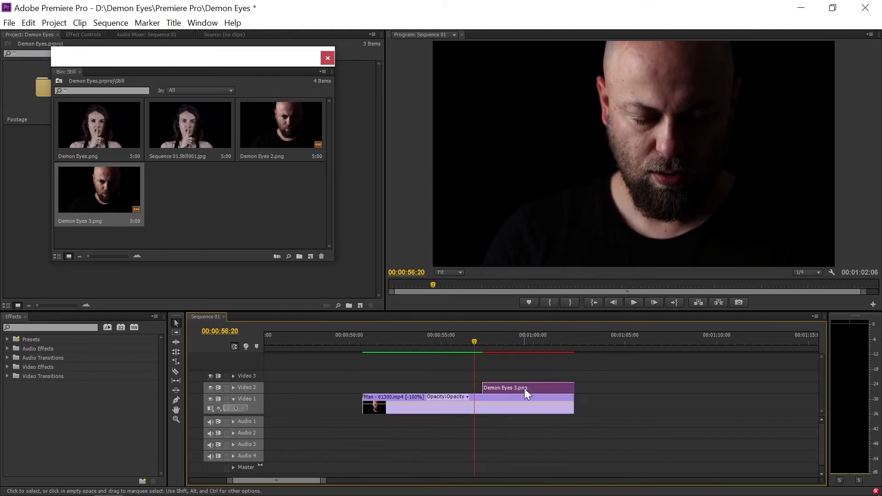
drag(524, 388, 579, 387)
click(479, 340)
drag(478, 339, 535, 341)
mouse_move(548, 383)
mouse_down()
mouse_move(587, 402)
mouse_move(588, 390)
mouse_up()
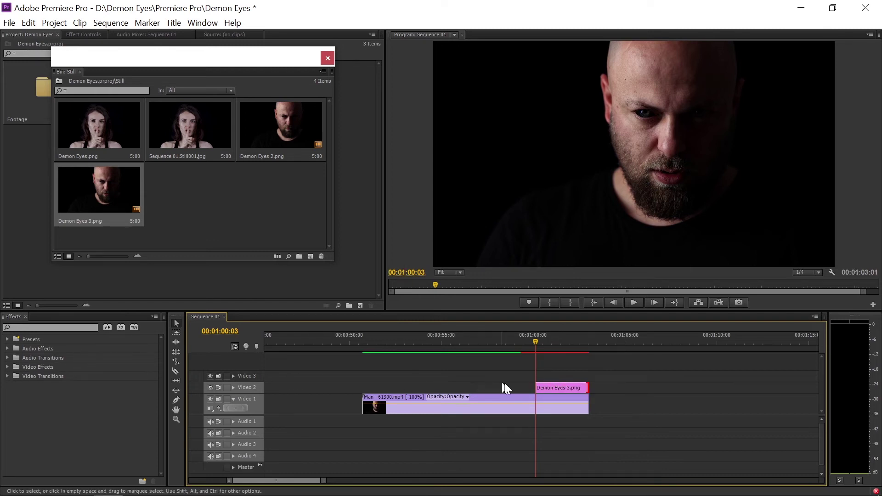
Find Eight-Point Garbage Matte via 'gar', apply it to Demon Eyes 3.png, and select it in Effect Controls
click(549, 394)
click(62, 328)
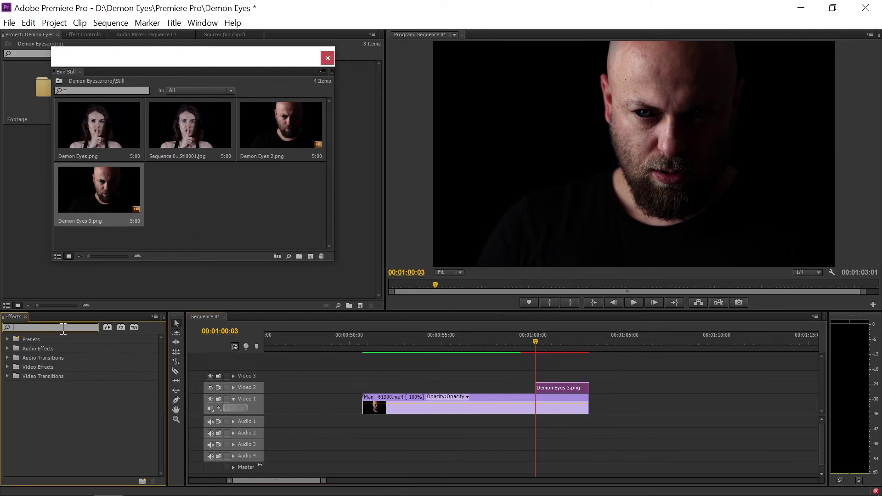
text(gar)
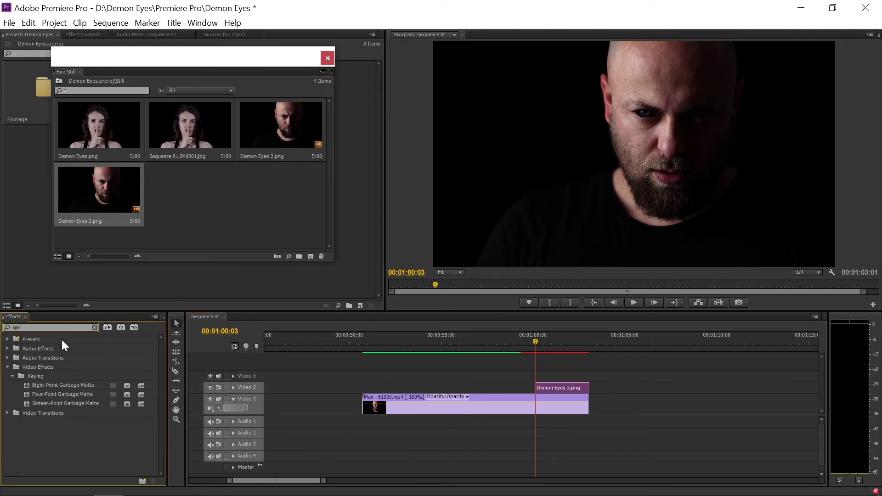
drag(62, 385, 550, 391)
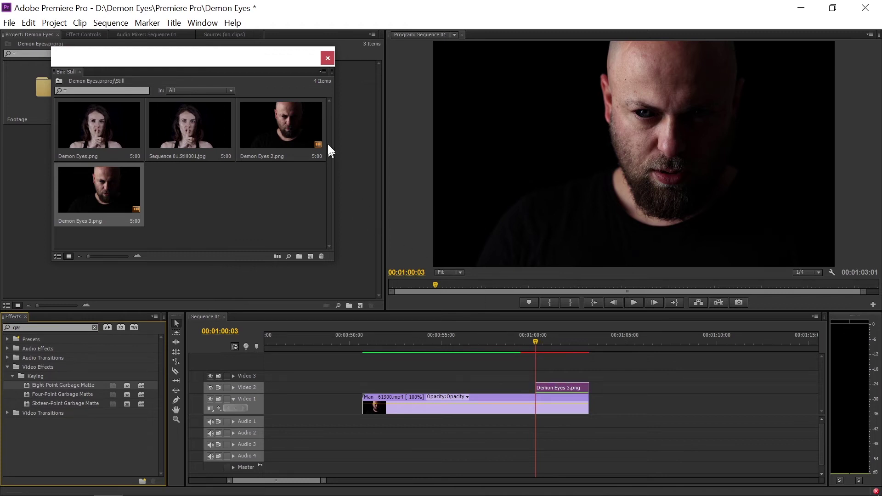
click(327, 57)
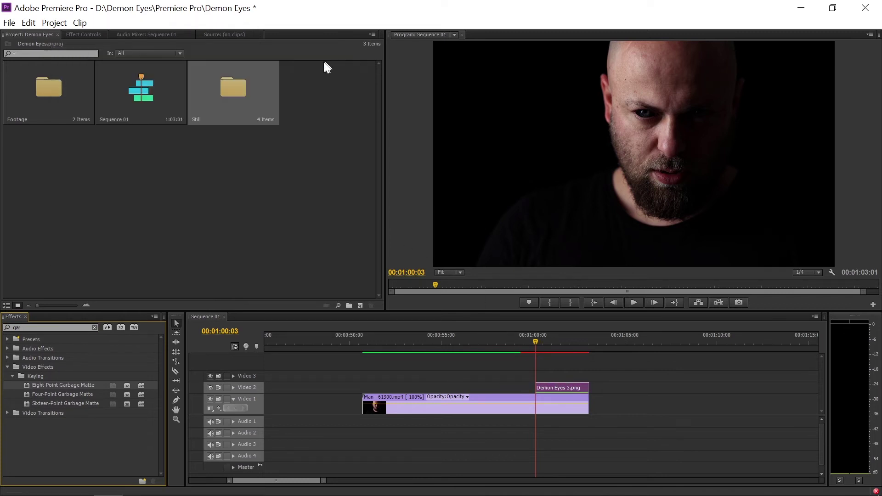
click(83, 35)
click(49, 100)
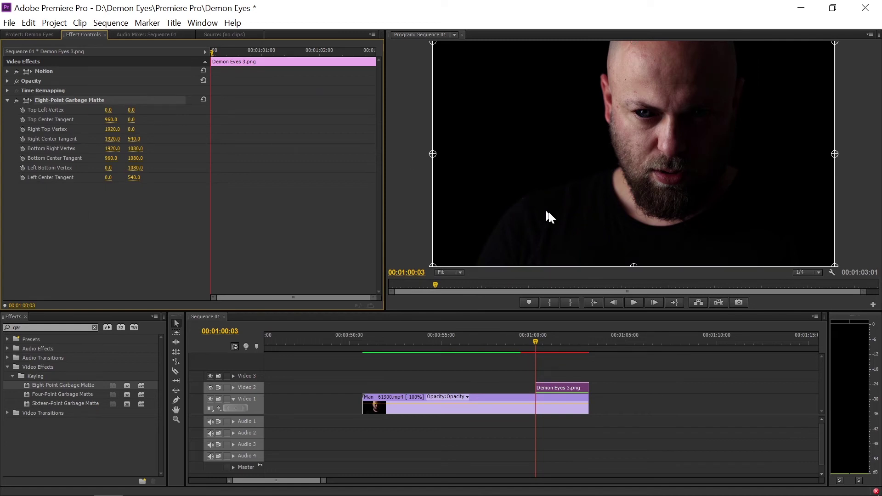
Pull all eight garbage matte points inward so they tightly surround the man's eyes
drag(432, 265, 633, 132)
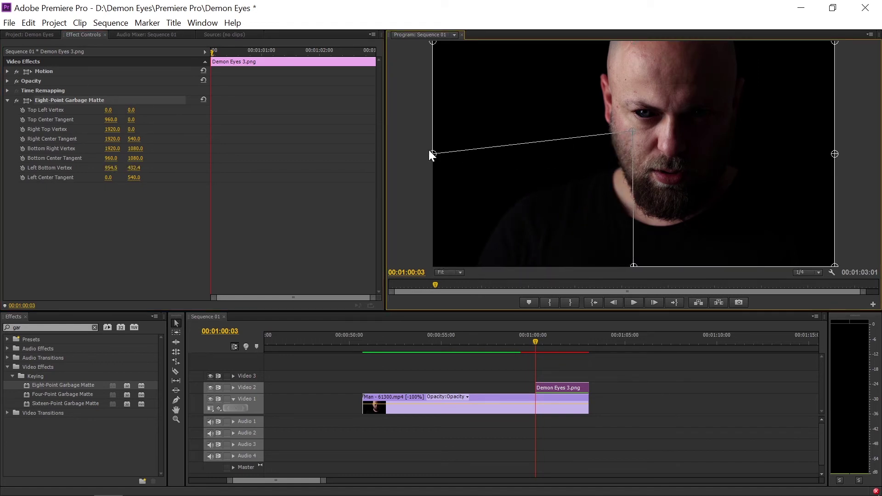
click(133, 101)
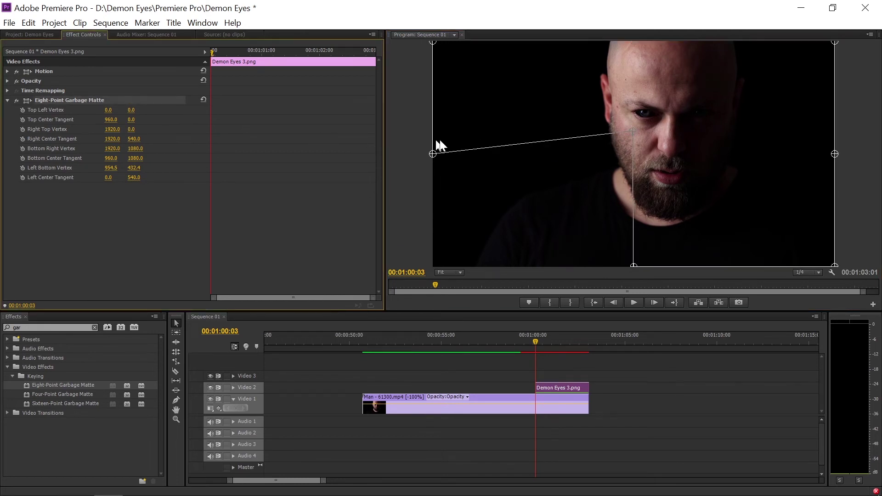
drag(434, 154, 620, 84)
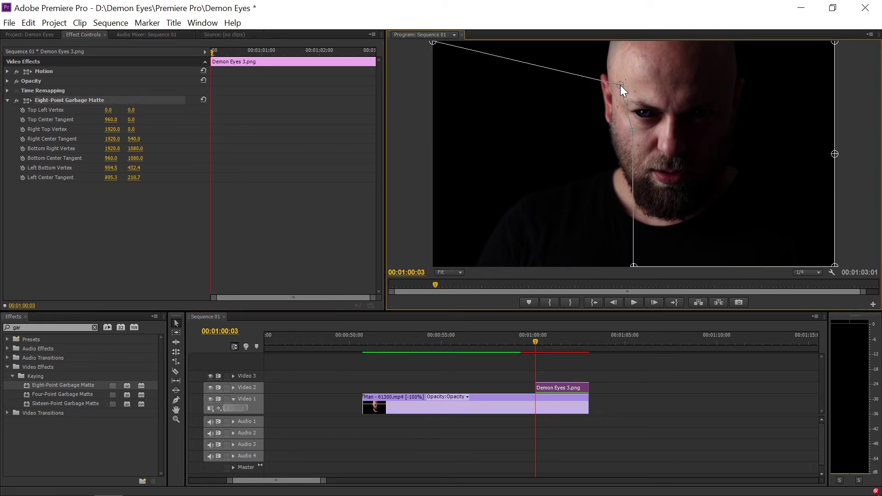
drag(629, 131, 624, 126)
mouse_move(432, 42)
mouse_down()
mouse_move(642, 58)
mouse_move(682, 70)
mouse_up()
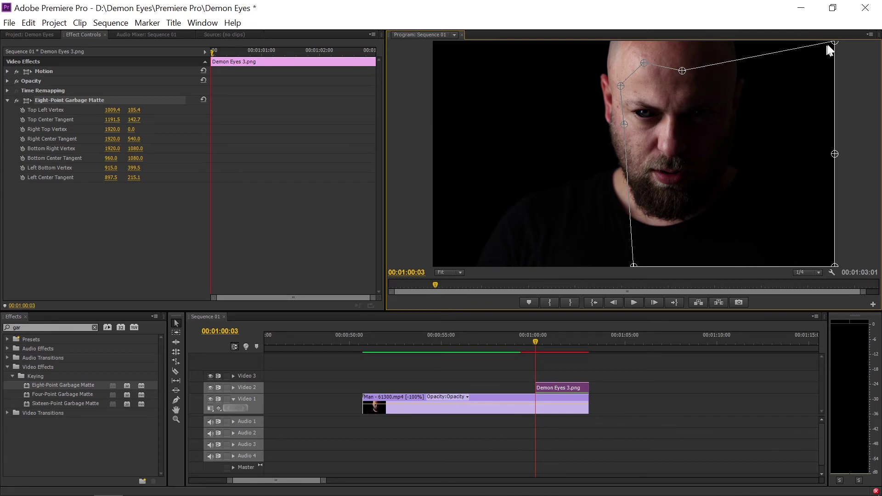
drag(834, 42, 726, 79)
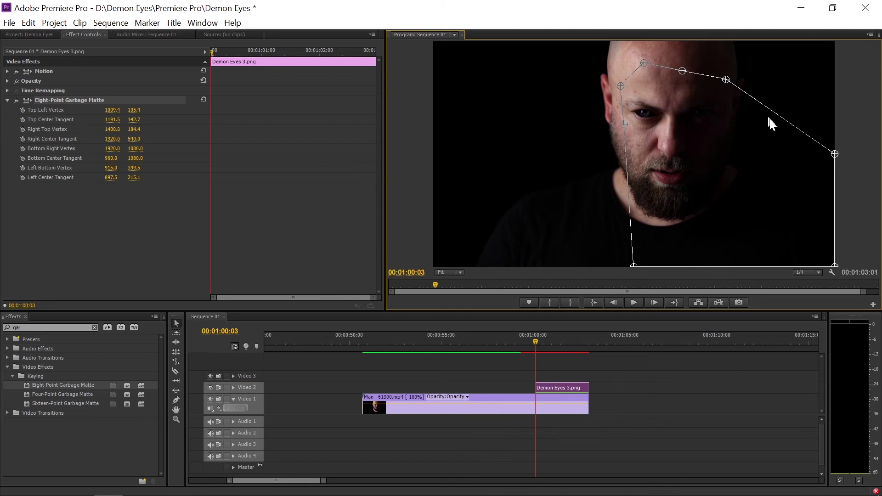
drag(831, 153, 720, 120)
drag(833, 262, 713, 136)
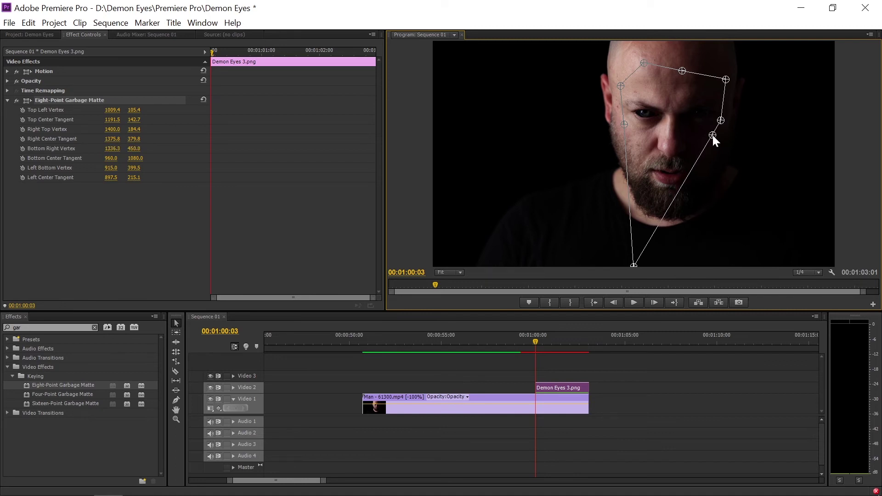
mouse_move(634, 265)
mouse_down()
mouse_move(649, 153)
mouse_move(663, 134)
mouse_up()
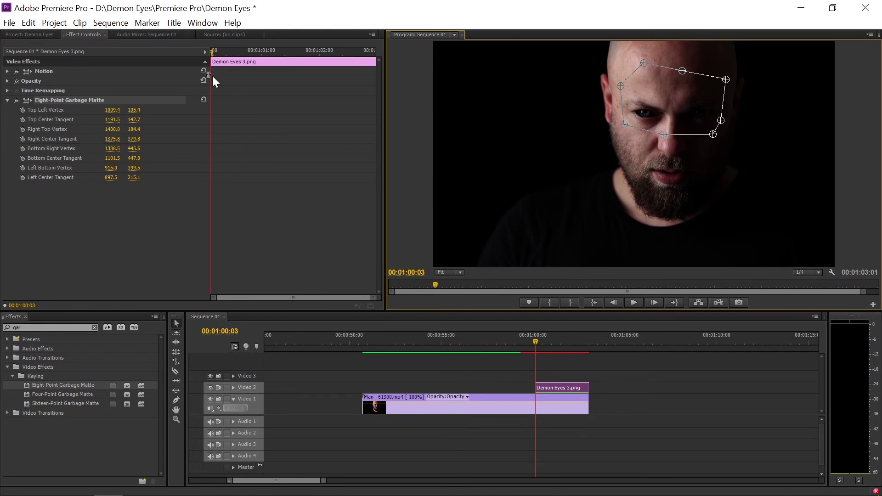
Select the still's Motion properties and move the playhead to 00:01:00:08
click(7, 71)
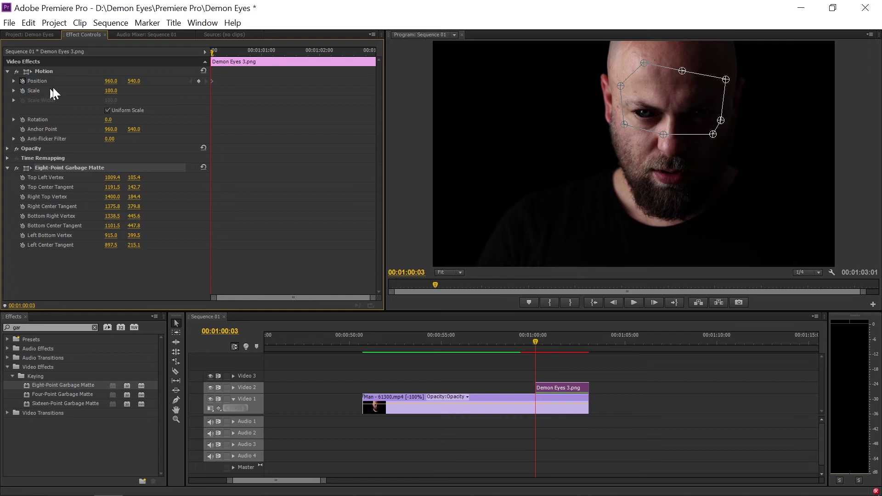
click(145, 161)
click(87, 73)
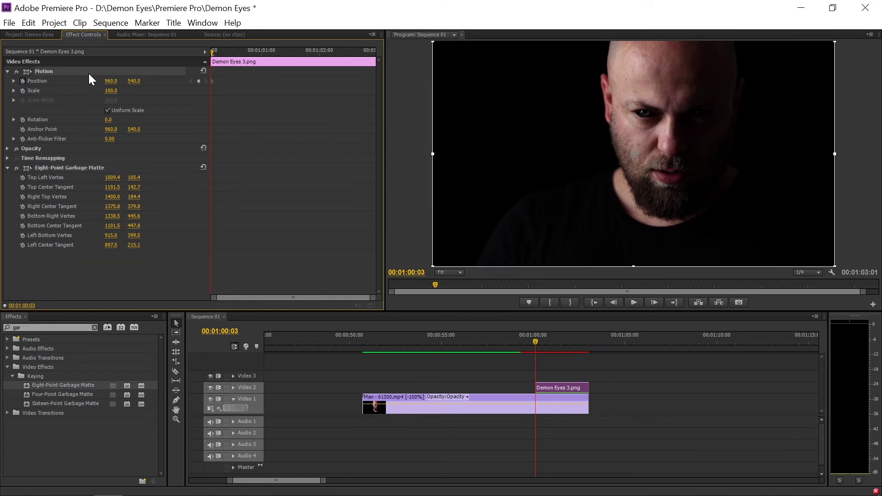
drag(216, 54, 223, 52)
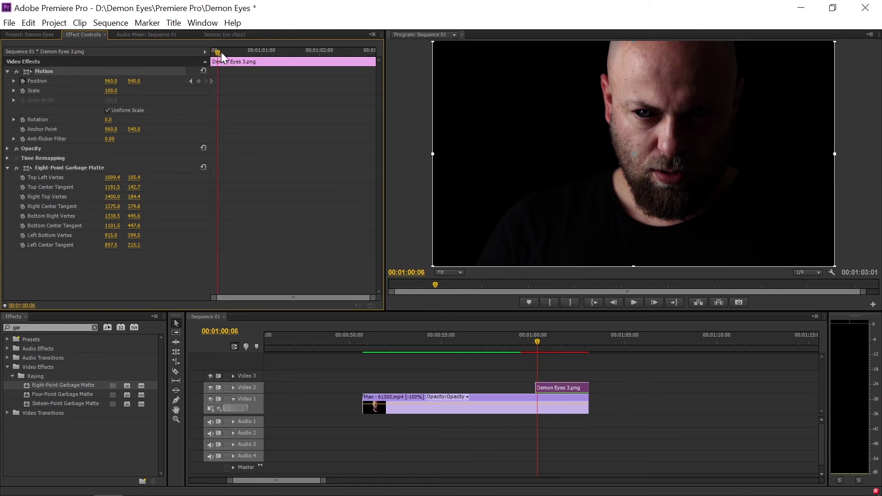
Set the Program monitor magnification to 100%
click(448, 273)
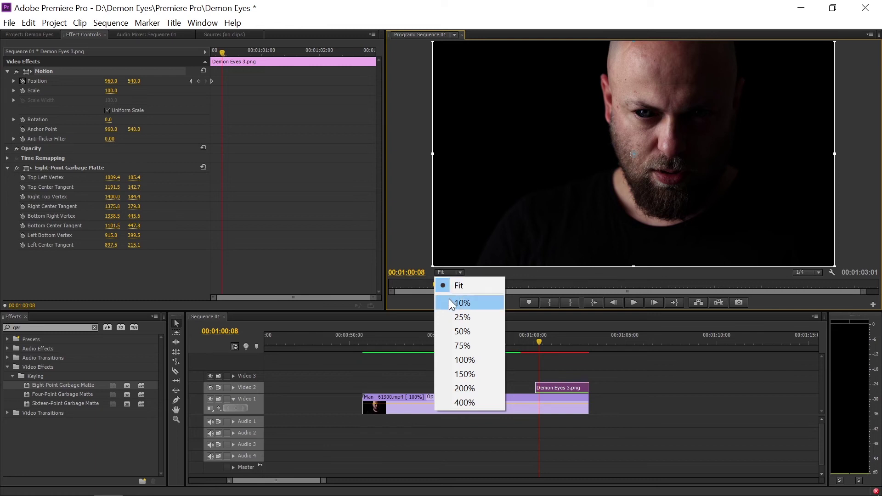
click(464, 331)
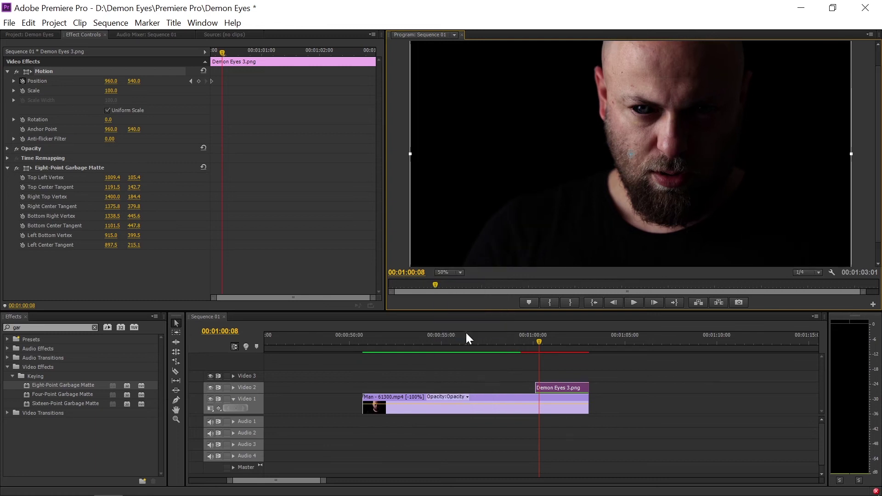
click(452, 274)
click(470, 355)
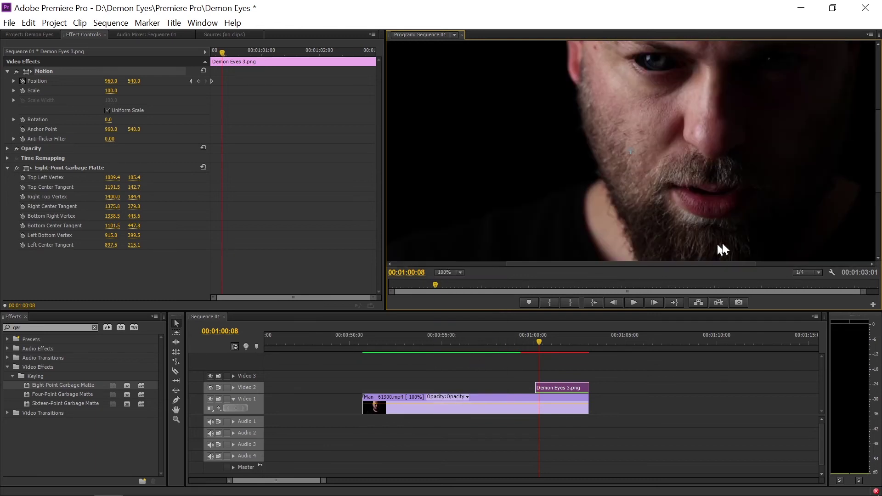
Keyframe the overlay's Position X at several frames, shifting it right from about 967 to 978
drag(878, 174, 878, 148)
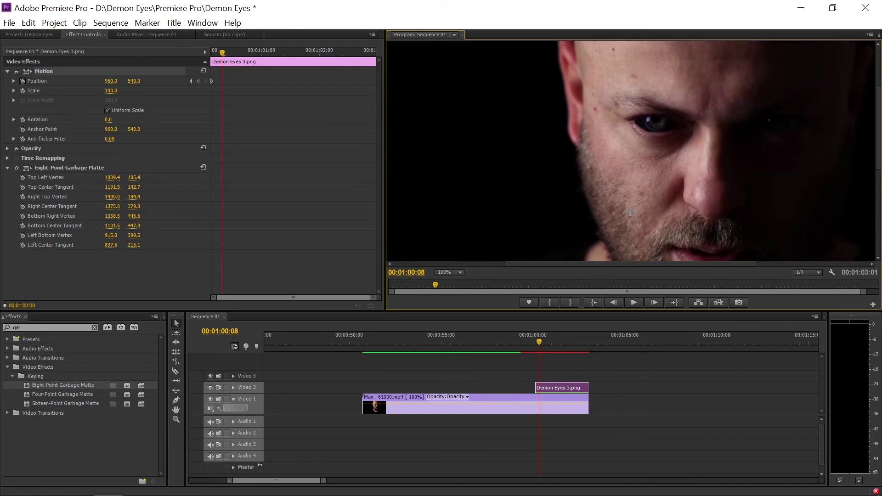
drag(223, 48, 224, 48)
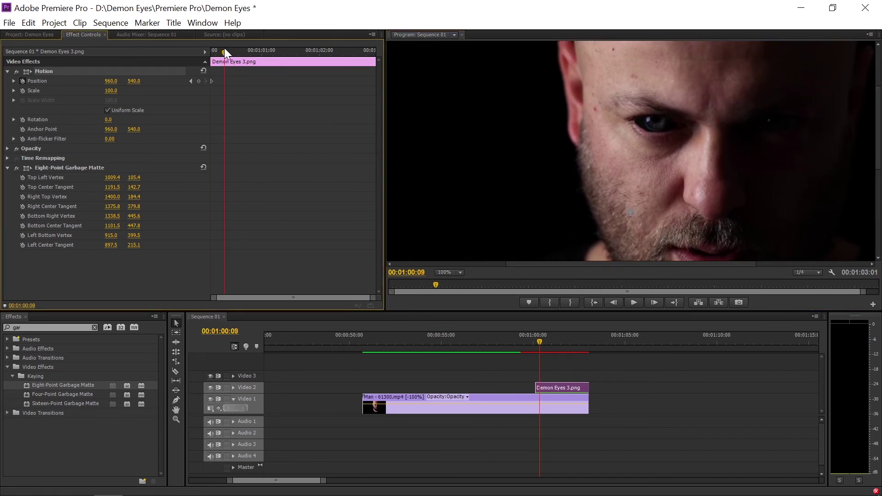
key(Right)
key(Right)
key(Right)
key(Right)
key(Right)
key(Right)
key(Right)
key(Right)
key(Right)
key(Right)
key(Right)
key(Right)
key(Right)
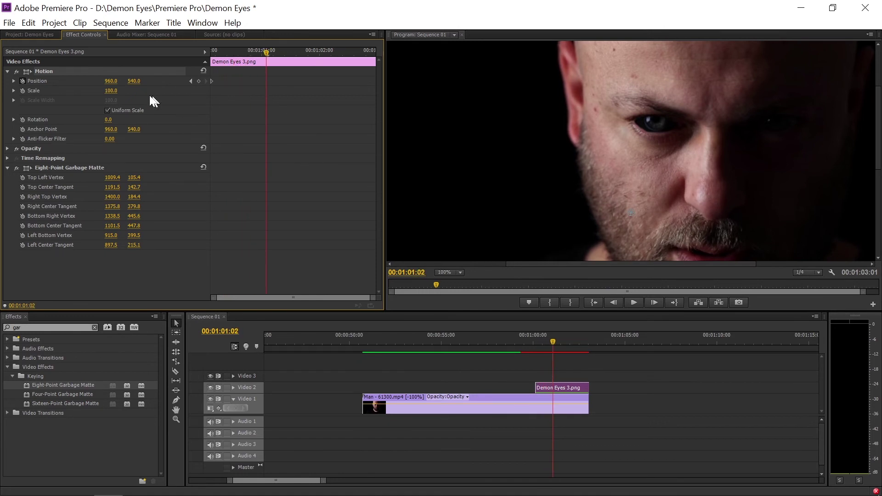
drag(110, 81, 115, 82)
key(space)
drag(129, 83, 131, 82)
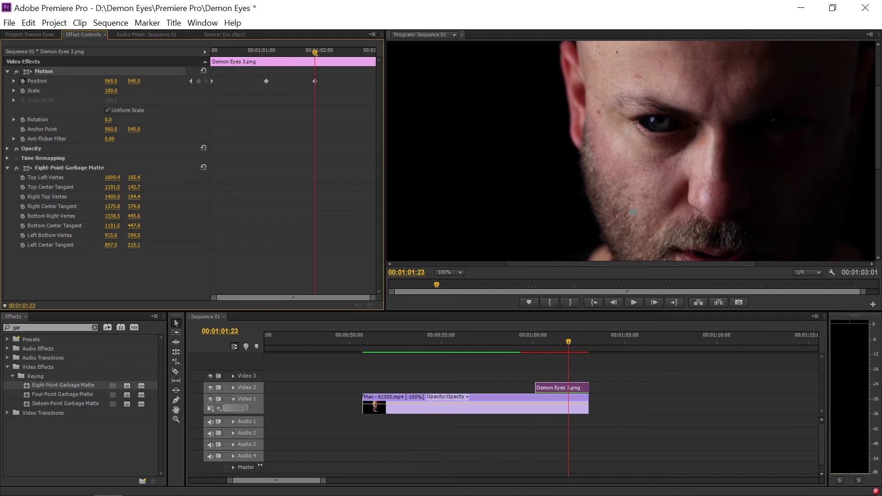
key(space)
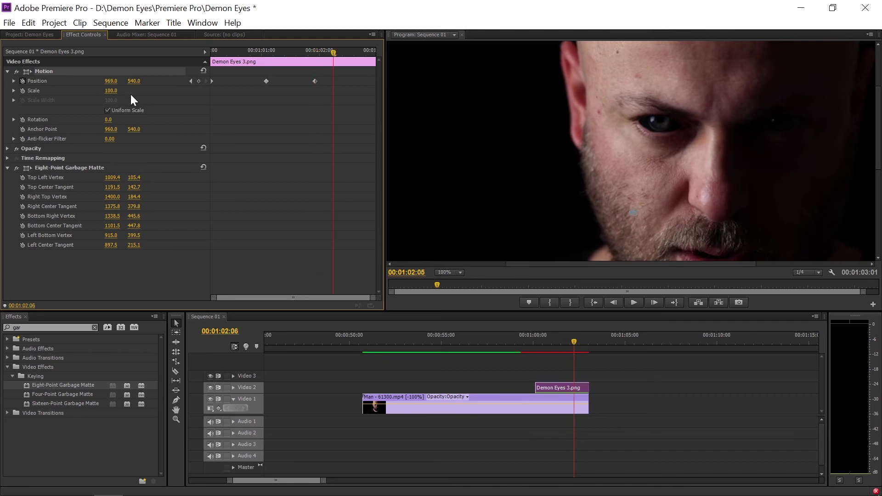
key(Left)
key(Left)
key(Left)
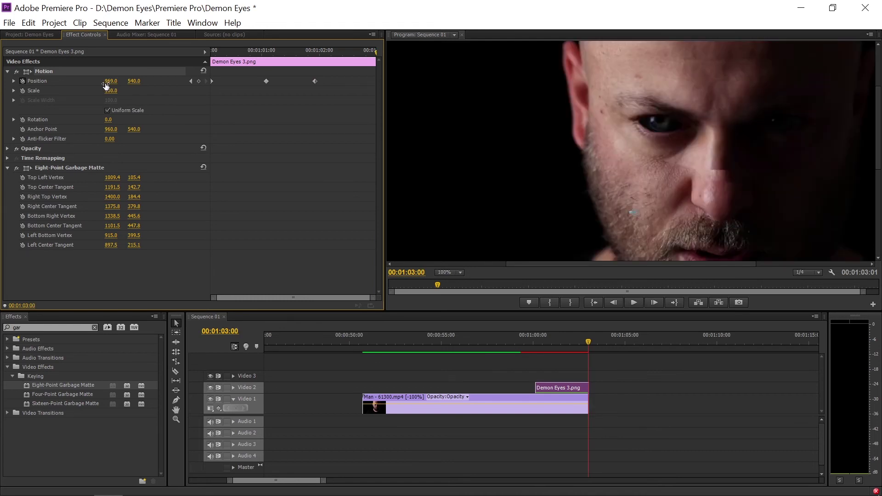
drag(631, 212, 635, 212)
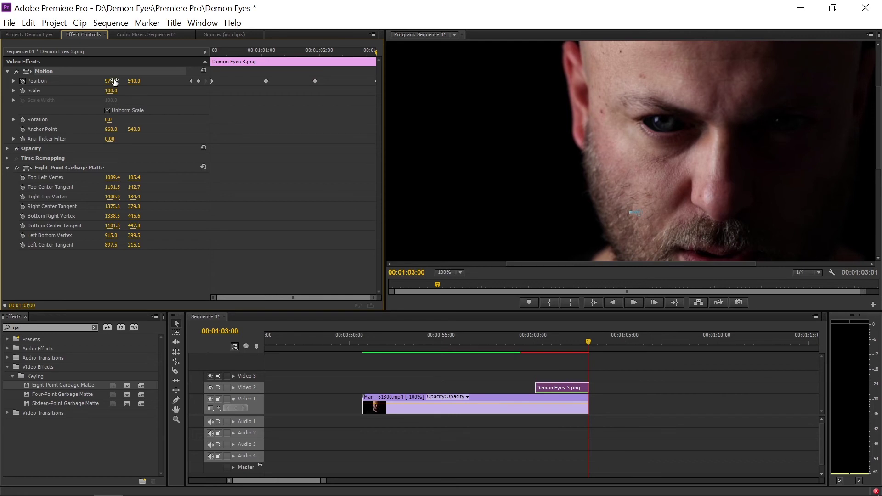
Play back and step through frames to check the overlay stays on the eyes
click(219, 51)
key(space)
key(space)
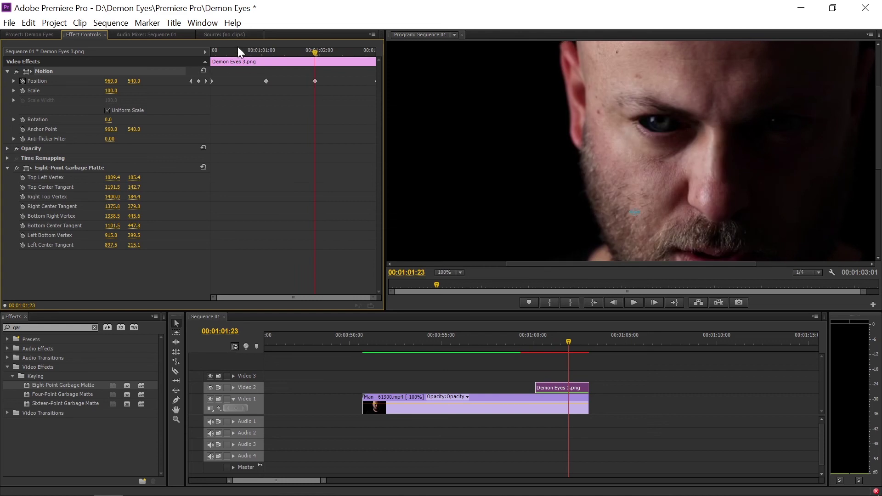
drag(238, 50, 235, 55)
key(Right)
key(Right)
key(Right)
key(Right)
key(Right)
key(Right)
key(Right)
key(Right)
key(Right)
key(Right)
key(Right)
key(Right)
key(Right)
key(Right)
key(Right)
key(Right)
key(Right)
key(Right)
key(Right)
key(Right)
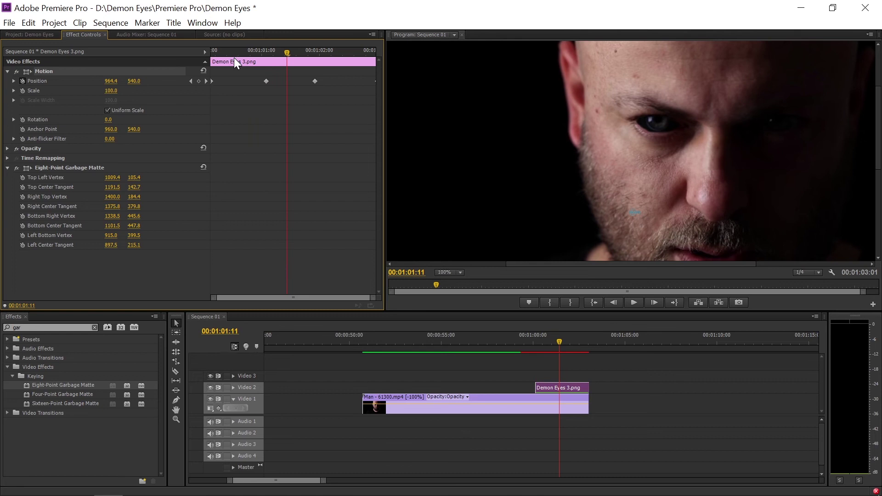
key(Right)
key(Right)
key(Right)
key(Right)
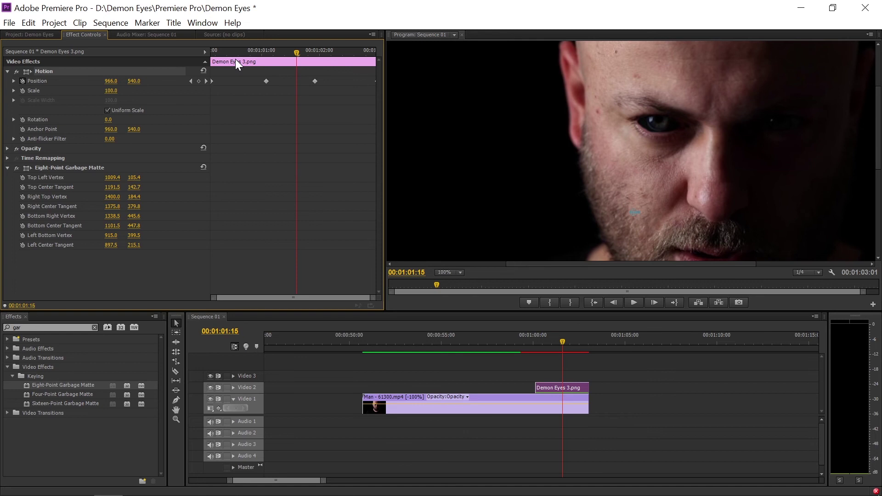
key(Right)
key(Right)
key(Right)
key(Right)
key(Right)
key(Right)
key(Right)
key(Right)
key(Right)
key(Right)
key(Right)
key(Right)
key(Right)
key(Right)
key(Right)
key(Right)
key(Right)
key(Right)
key(Right)
key(Right)
key(Right)
key(Right)
key(Right)
key(Right)
key(Right)
key(Right)
key(Right)
key(Right)
key(Right)
key(Right)
key(Right)
key(Right)
key(Right)
key(Right)
key(Right)
key(Left)
key(Left)
key(Left)
key(Left)
key(Left)
key(Left)
key(Left)
key(Left)
key(Left)
key(Left)
key(Left)
key(Left)
key(Left)
key(Left)
key(Left)
key(Left)
key(Left)
key(Left)
key(Left)
key(Left)
key(Left)
key(Left)
key(Left)
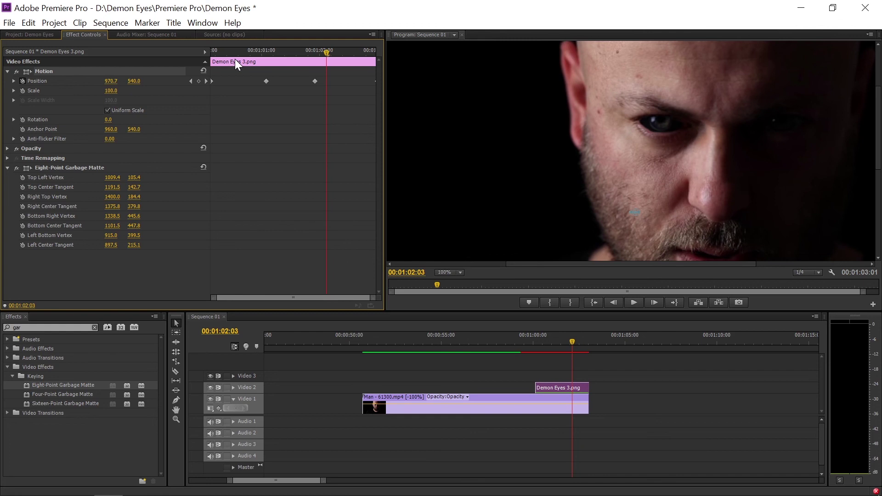
key(Left)
key(Left)
key(Left)
key(Left)
key(Left)
key(Left)
key(Left)
key(Left)
key(Left)
key(Left)
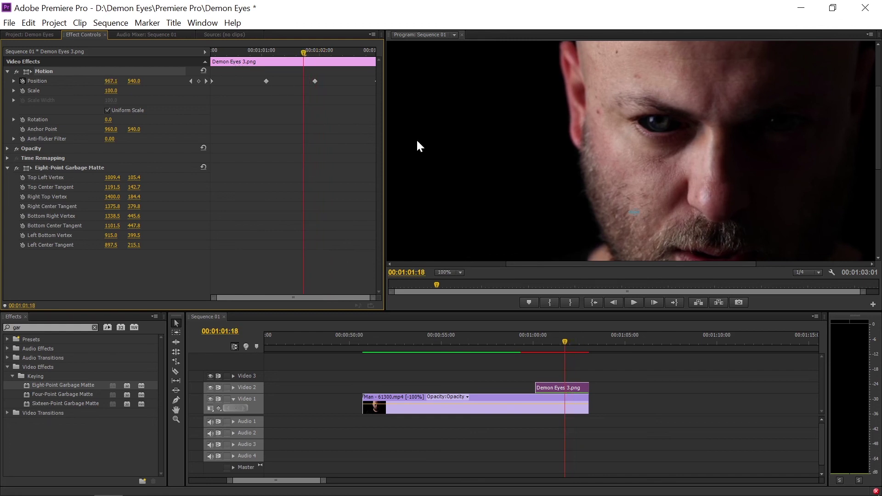
Set the Program monitor playback resolution to Full
click(803, 272)
click(808, 283)
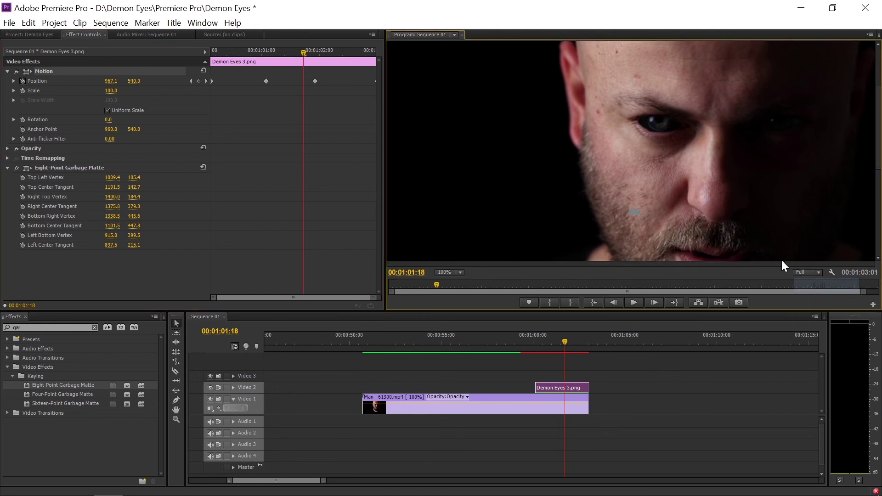
key(Left)
key(Left)
key(Left)
key(Left)
key(Left)
key(Left)
key(Left)
key(Left)
key(Left)
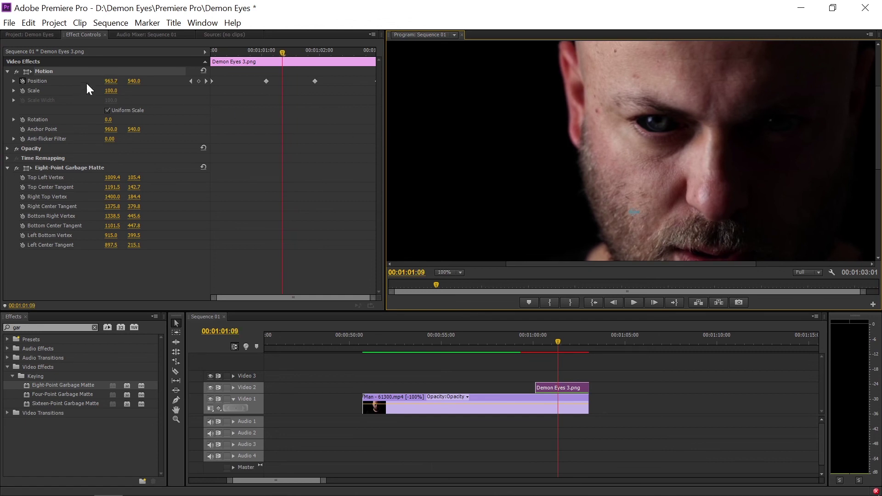
Refine tracking with more Position X keyframes, including 973.7 at 00:01:02:15
drag(110, 82, 111, 81)
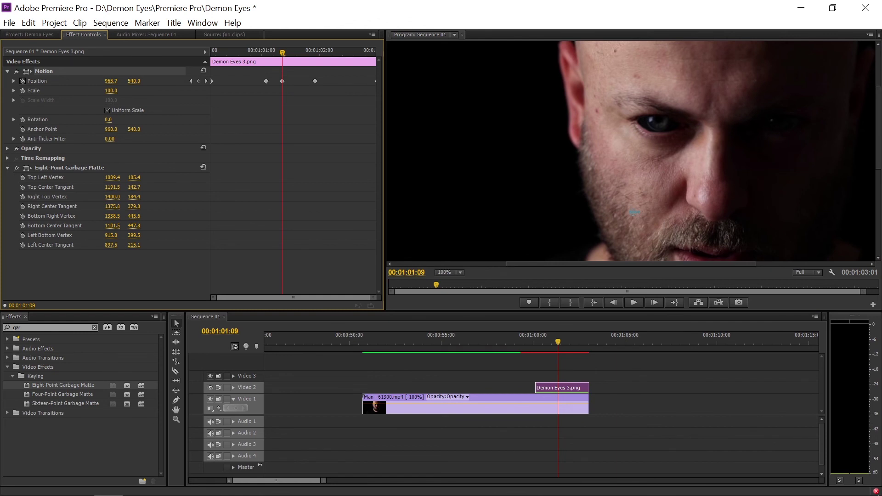
key(Left)
key(Left)
key(Left)
key(Left)
key(Left)
key(Left)
key(Left)
key(Left)
key(Left)
key(Left)
key(Left)
key(Left)
key(Left)
key(Left)
key(Left)
key(Left)
key(Left)
key(Left)
key(Left)
key(Left)
key(Left)
key(Left)
key(Left)
key(Left)
key(Left)
key(Left)
key(Left)
key(Left)
key(Left)
key(Left)
key(Left)
key(Right)
key(Right)
key(Right)
key(Right)
key(Right)
key(Right)
key(Right)
key(Right)
key(Right)
key(Right)
key(Right)
key(Right)
key(Right)
key(Right)
key(Right)
key(Right)
key(Right)
key(Right)
key(Right)
key(Right)
key(Right)
key(Right)
key(Right)
key(Right)
key(Right)
key(Right)
key(Right)
key(Right)
key(Right)
key(Right)
key(Right)
key(Right)
key(Right)
key(Right)
key(Right)
key(Right)
key(Right)
key(Right)
key(Right)
key(Right)
key(Right)
key(Right)
key(Right)
key(Right)
key(Right)
key(Right)
key(Right)
key(Right)
key(Right)
key(Right)
key(Right)
key(Right)
key(Right)
key(Right)
key(Right)
key(Right)
key(Right)
key(Right)
key(Right)
key(Right)
key(Right)
key(Right)
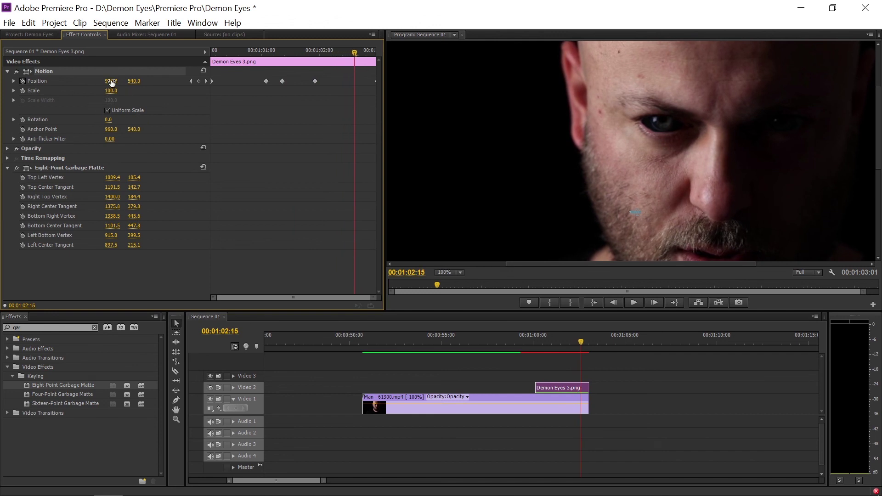
drag(111, 80, 108, 80)
key(space)
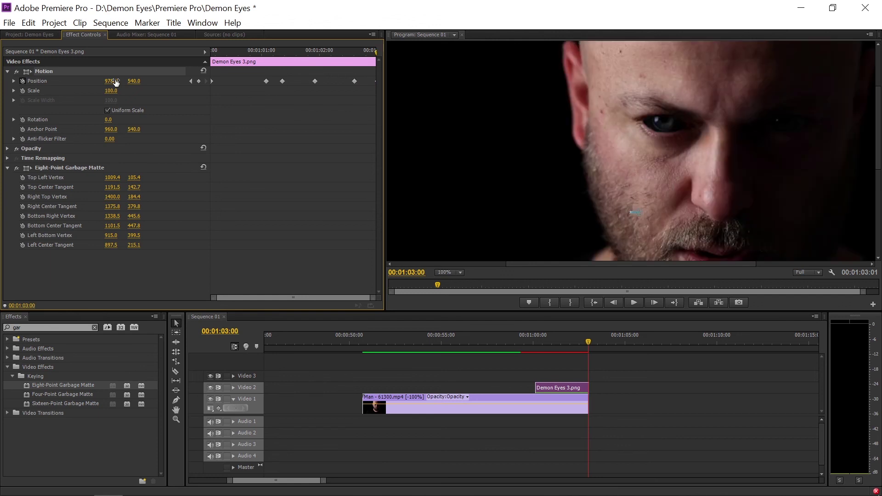
Deselect the overlay clip and set the Program monitor zoom to Fit
right_click(536, 340)
click(539, 356)
click(442, 274)
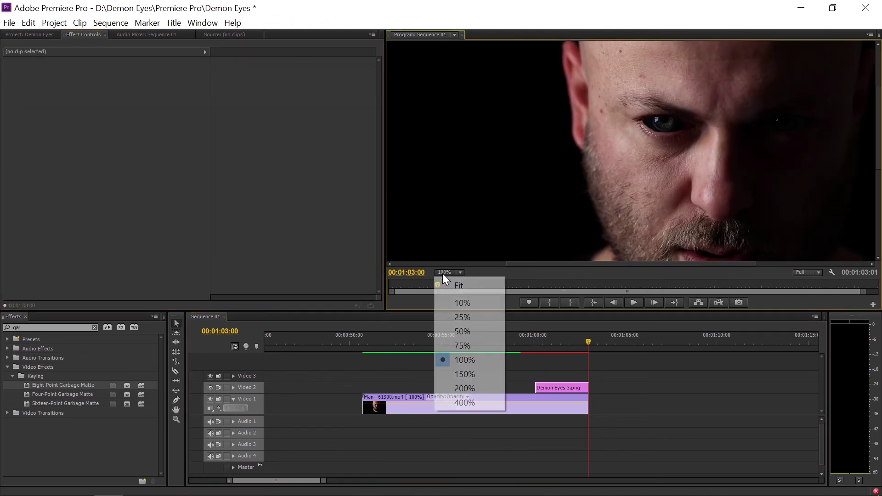
click(458, 285)
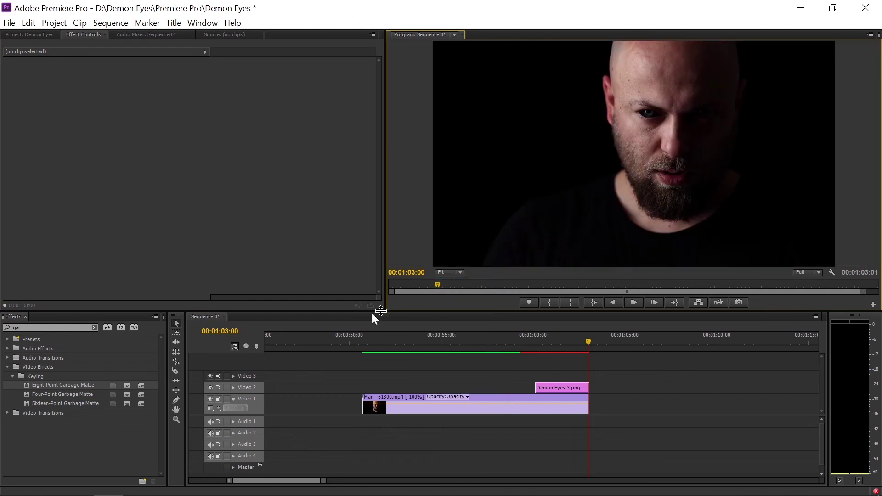
Add an Additive Dissolve to the start of Demon Eyes 3.png and preview it
click(94, 327)
click(10, 376)
click(13, 395)
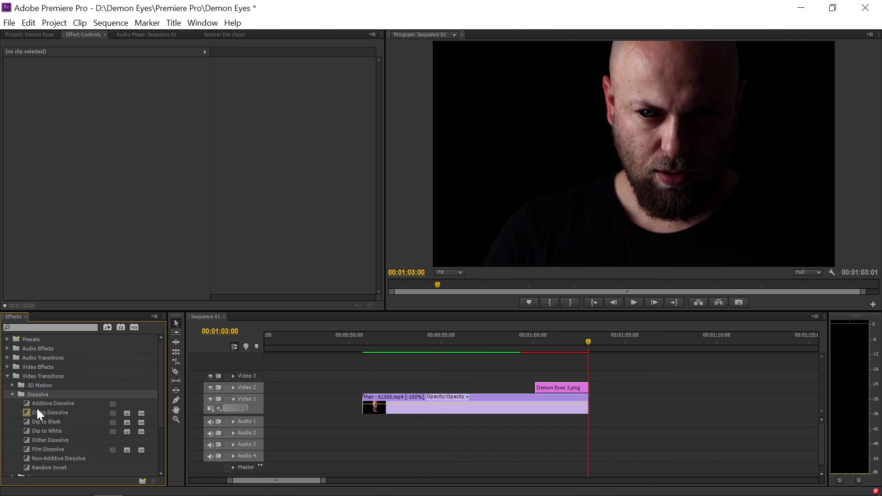
drag(39, 403, 421, 391)
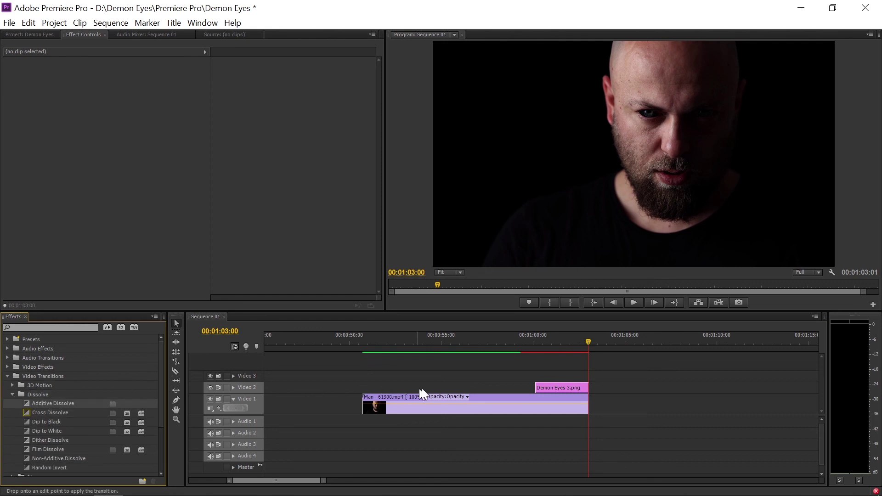
drag(540, 391, 541, 389)
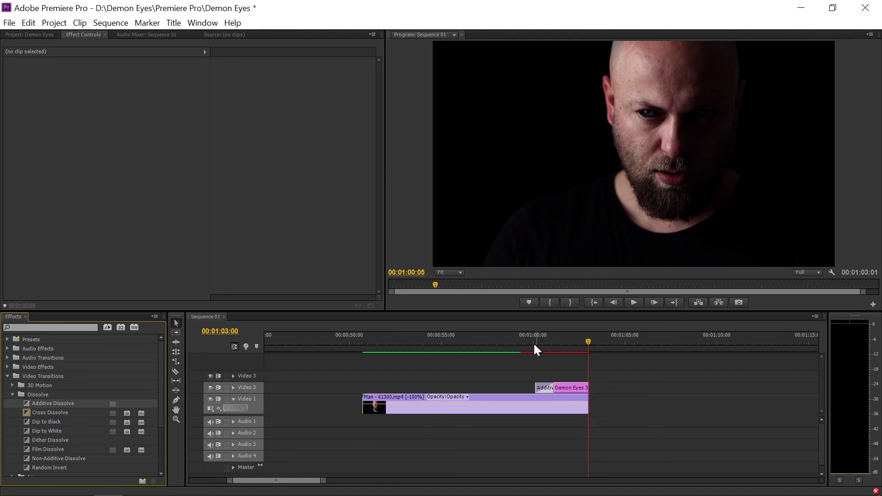
click(528, 346)
key(space)
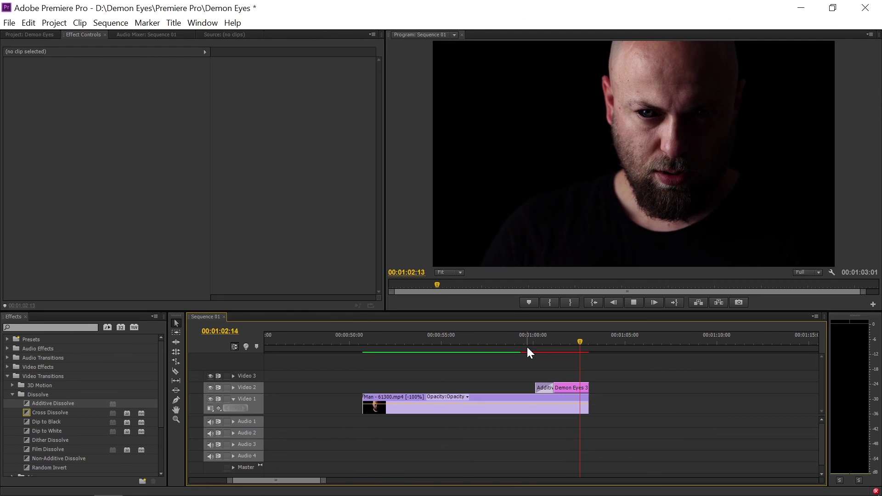
drag(526, 346, 521, 348)
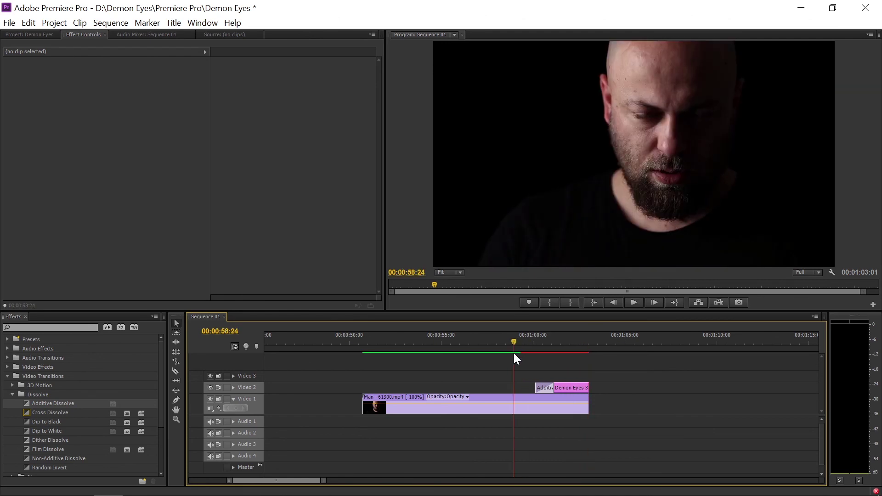
key(space)
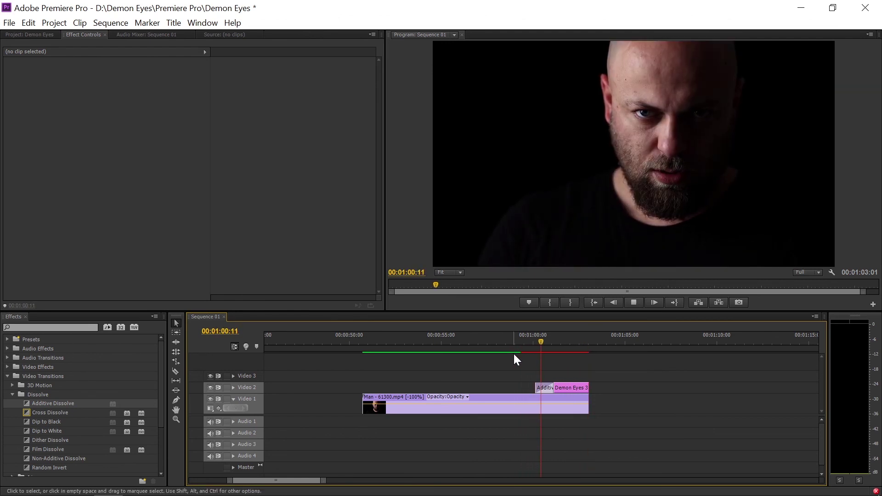
key(space)
click(363, 341)
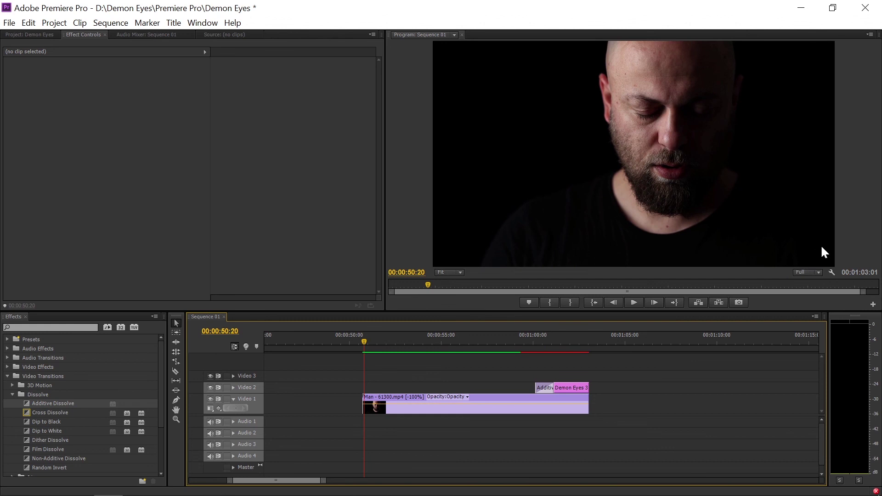
click(811, 272)
click(837, 241)
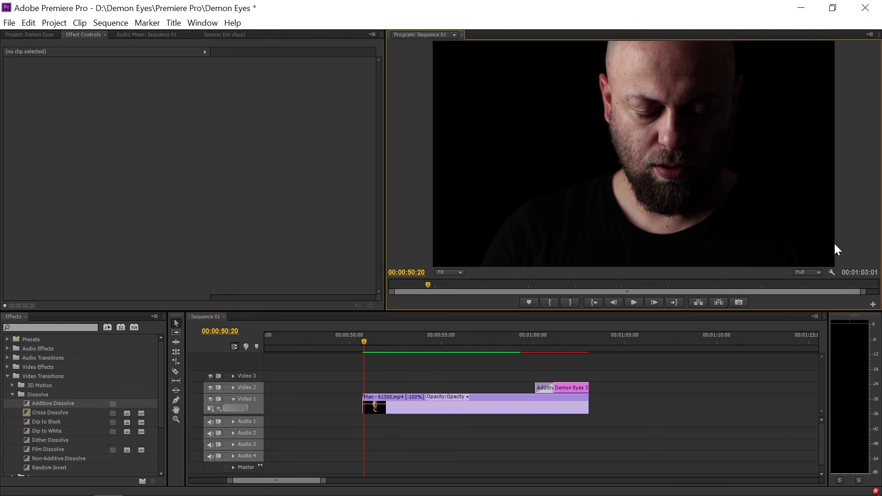
Toggle the Program monitor to full screen with Ctrl+`
key(ctrl+grave)
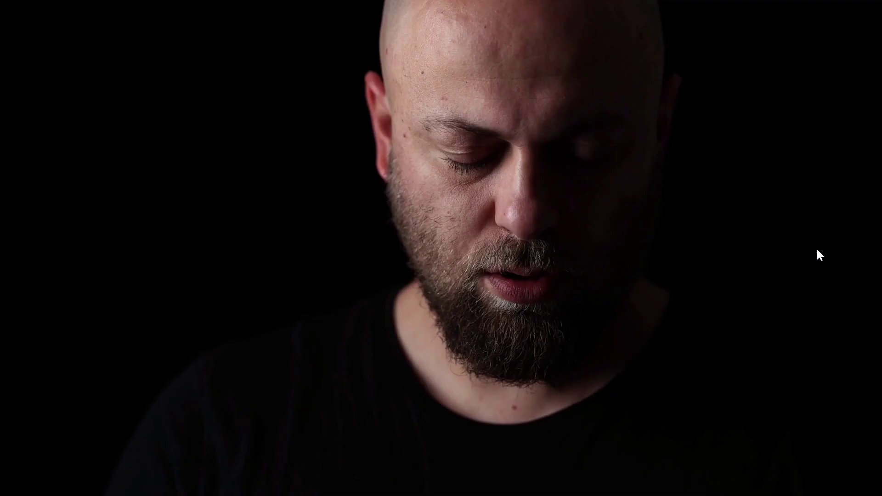